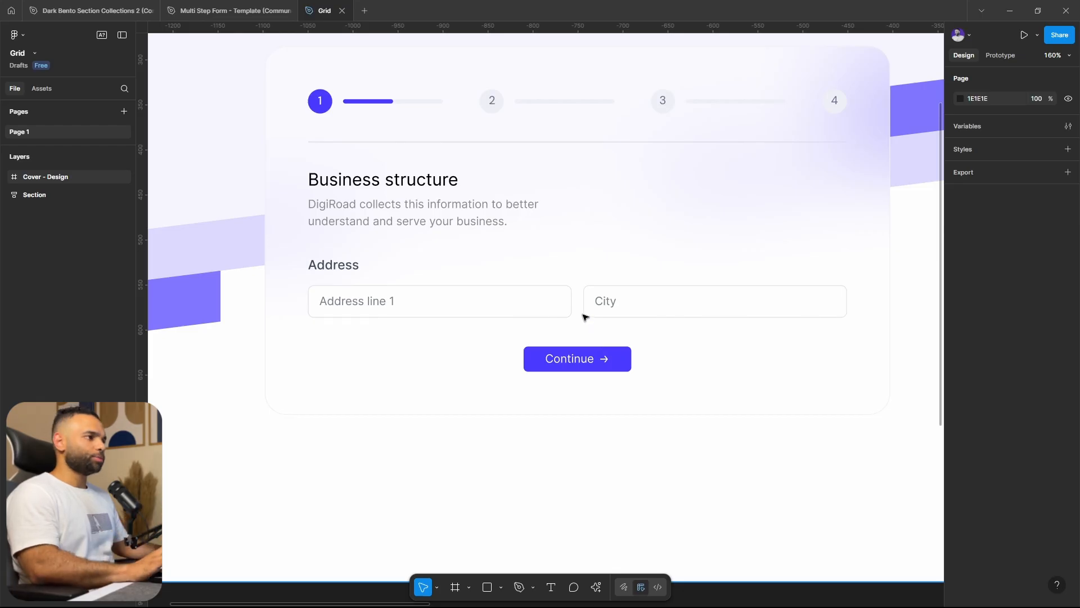
Try narrowing the Address label-and-inputs frame to a width of about 484, and undo the resize
{"action": "double_click", "coordinate": [596, 291]}
{"action": "double_click", "coordinate": [597, 291]}
{"action": "double_click", "coordinate": [597, 291]}
{"action": "double_click", "coordinate": [597, 291]}
{"action": "double_click", "coordinate": [597, 291]}
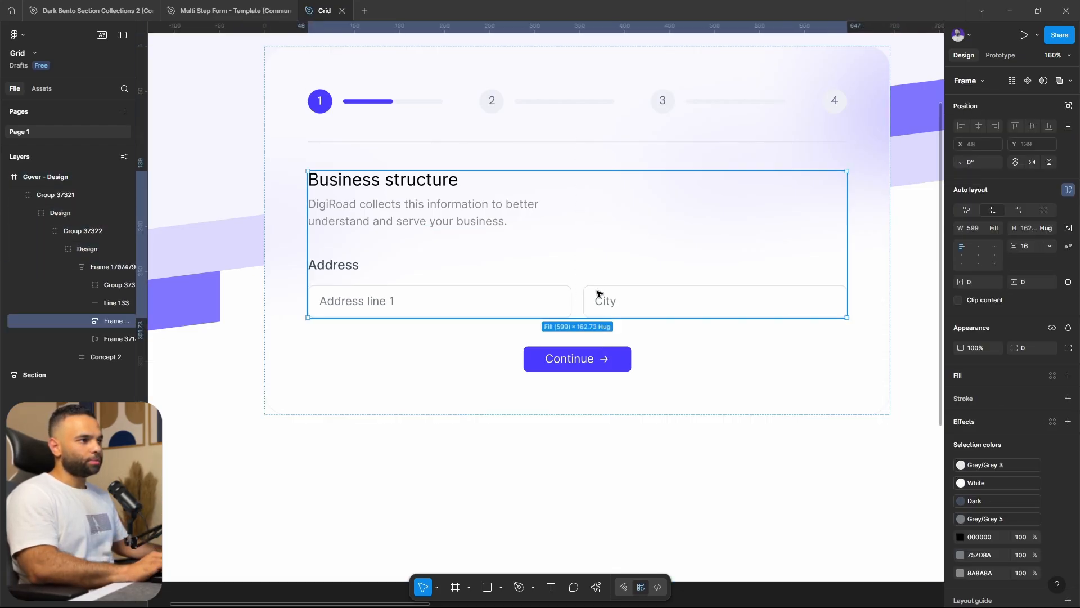
{"action": "double_click", "coordinate": [597, 290]}
{"action": "left_click_drag", "start_coordinate": [847, 273], "coordinate": [746, 294]}
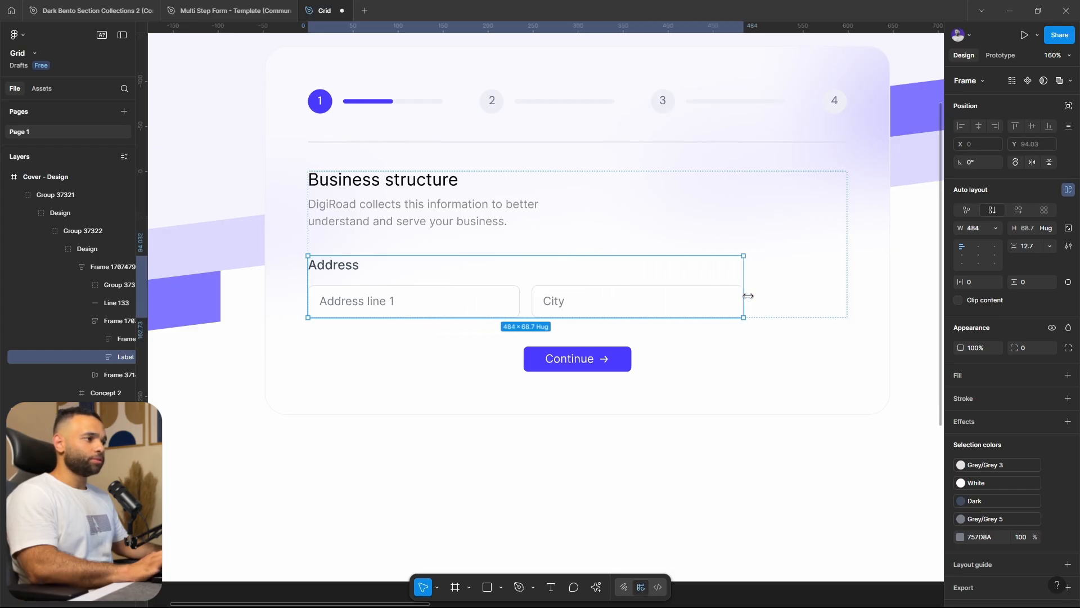
{"action": "key", "text": "ctrl+z"}
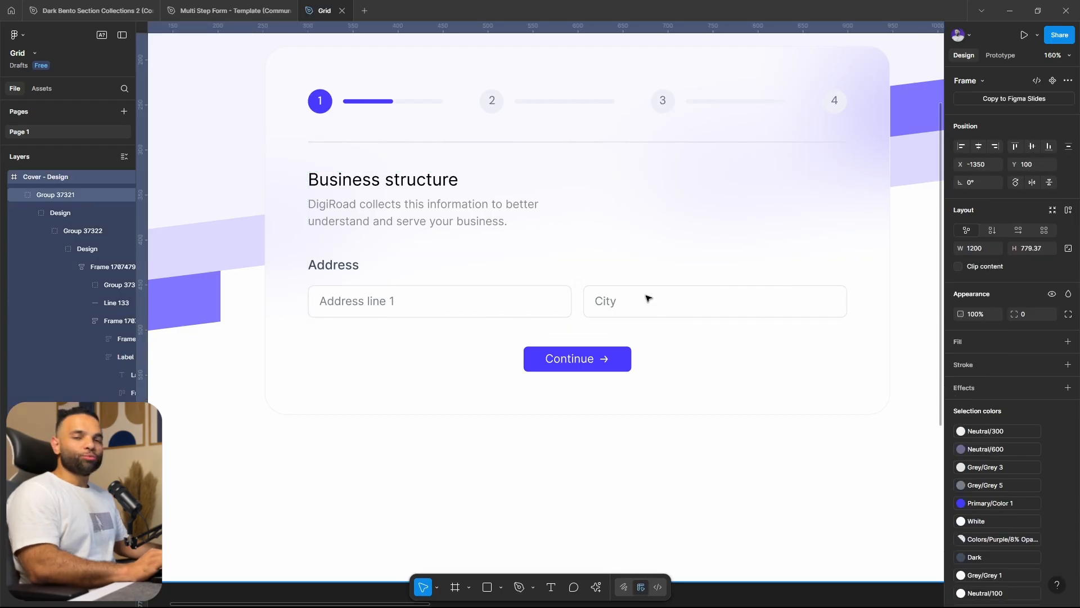
Duplicate the Address input row below itself and delete the City field from the duplicate
{"action": "double_click", "coordinate": [648, 298]}
{"action": "double_click", "coordinate": [648, 299]}
{"action": "double_click", "coordinate": [648, 298]}
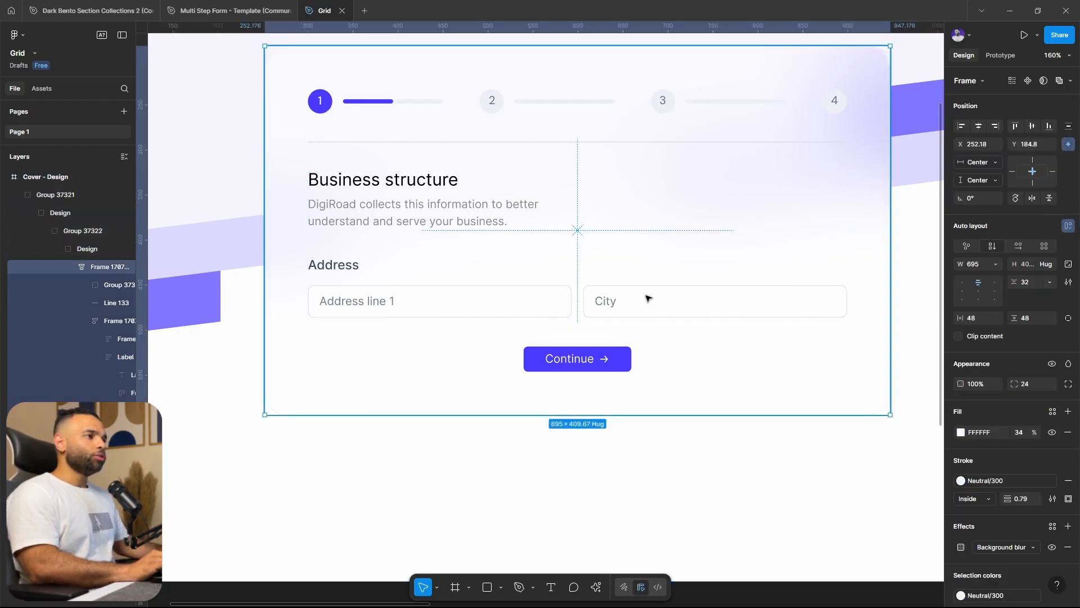
{"action": "double_click", "coordinate": [648, 298]}
{"action": "double_click", "coordinate": [647, 298]}
{"action": "double_click", "coordinate": [646, 299]}
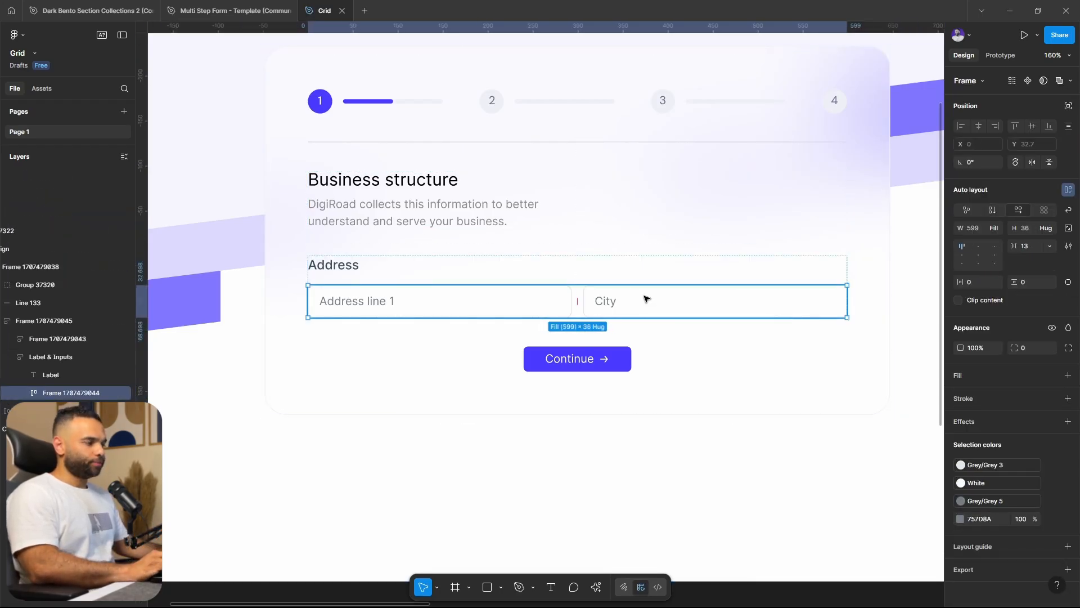
{"action": "key", "text": "ctrl+d"}
{"action": "double_click", "coordinate": [638, 321]}
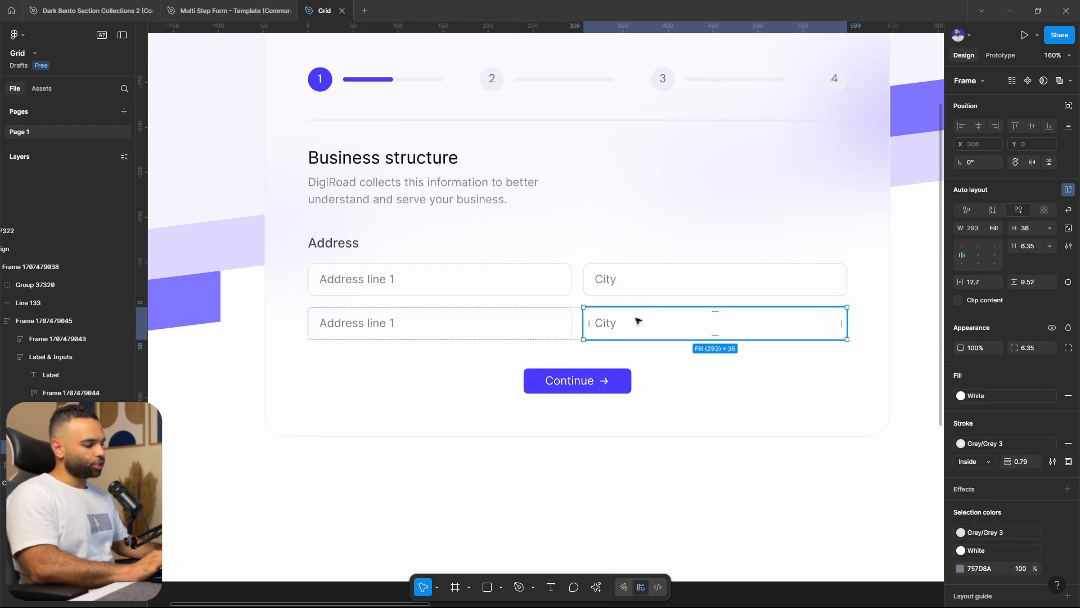
{"action": "key", "text": "Delete"}
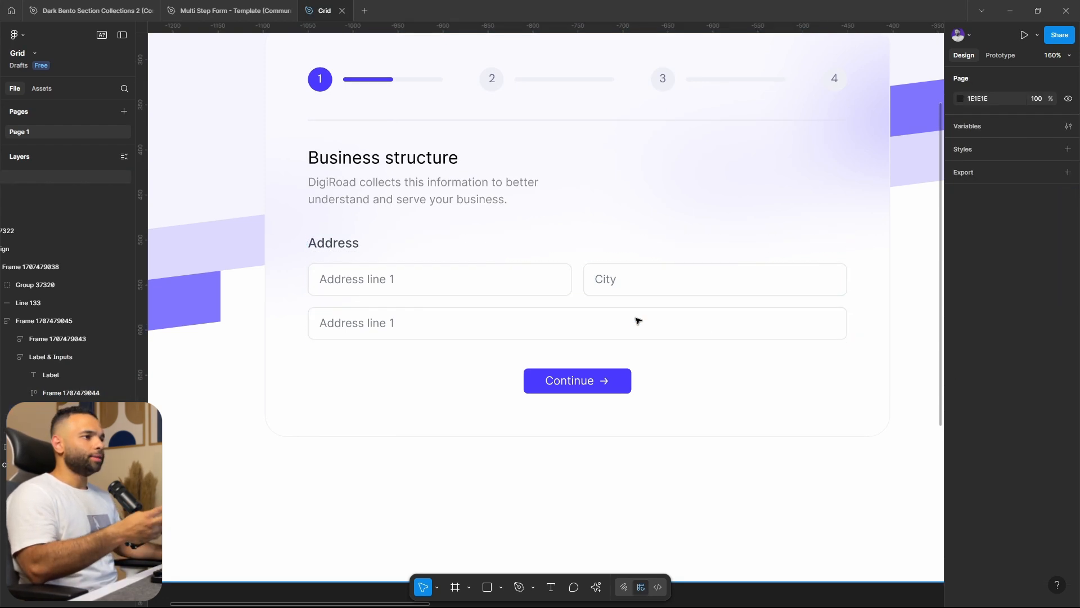
Set the second-row Address line 1 field to a width of 293, matching the field above it
{"action": "double_click", "coordinate": [740, 323]}
{"action": "double_click", "coordinate": [740, 323]}
{"action": "double_click", "coordinate": [510, 279]}
{"action": "double_click", "coordinate": [510, 279]}
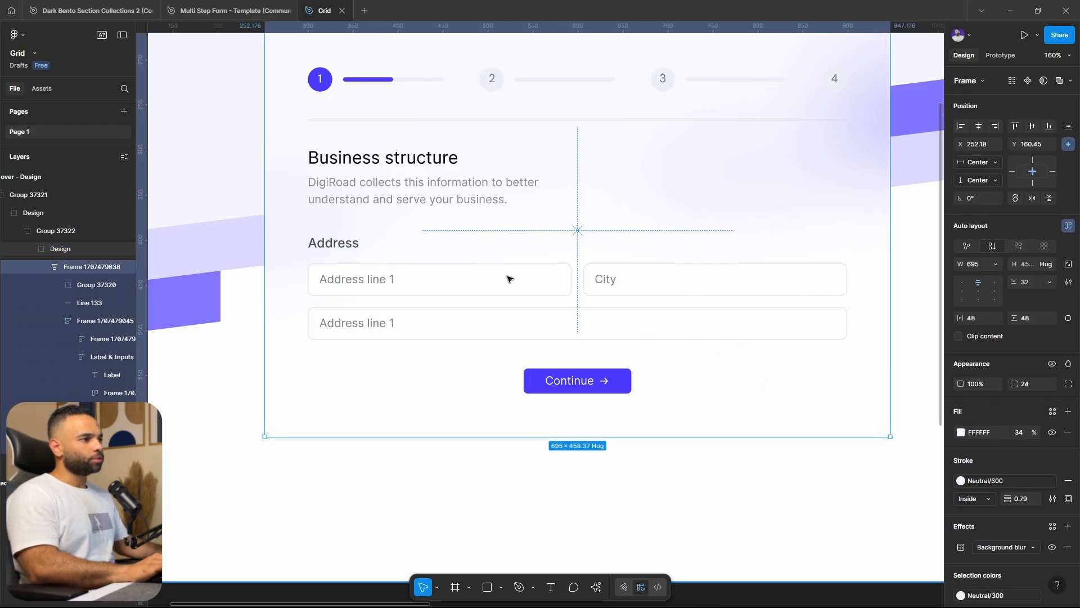
{"action": "double_click", "coordinate": [510, 279]}
{"action": "double_click", "coordinate": [510, 279]}
{"action": "double_click", "coordinate": [510, 279]}
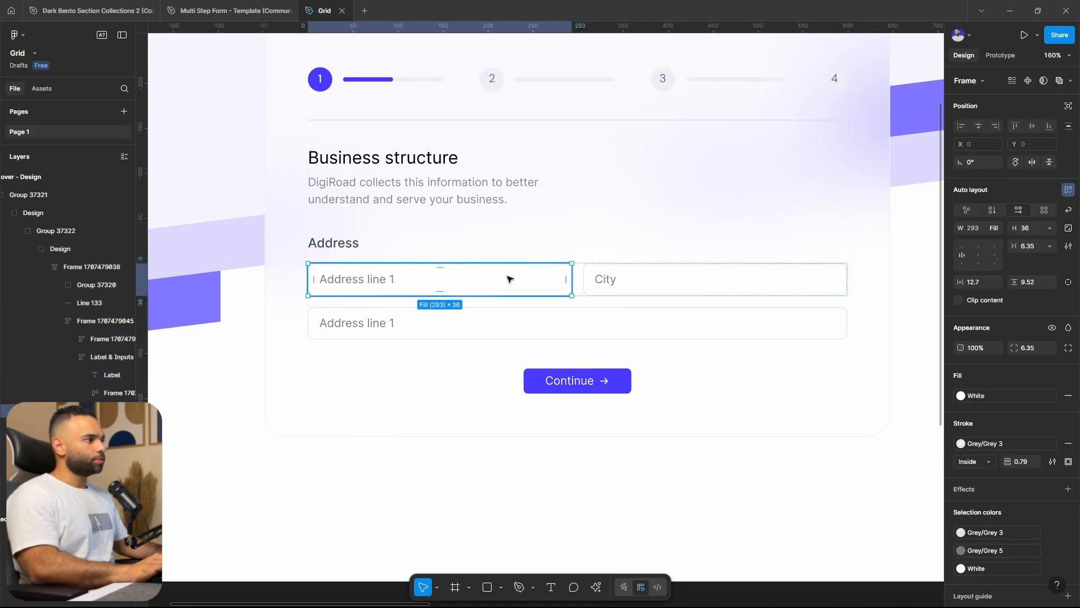
{"action": "left_click", "coordinate": [523, 332]}
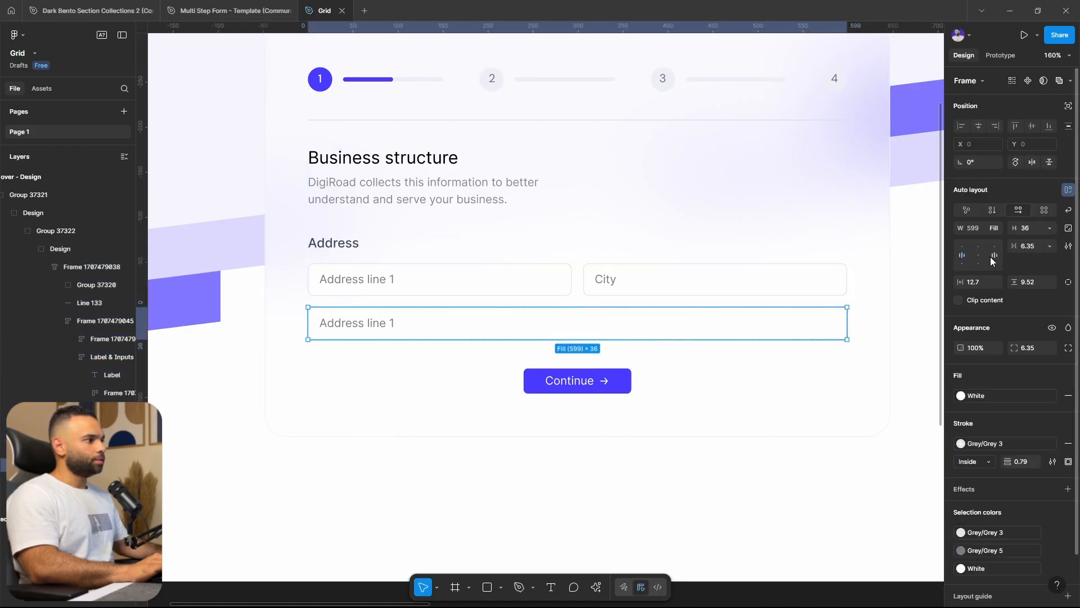
{"action": "left_click", "coordinate": [978, 228]}
{"action": "type", "text": "23"}
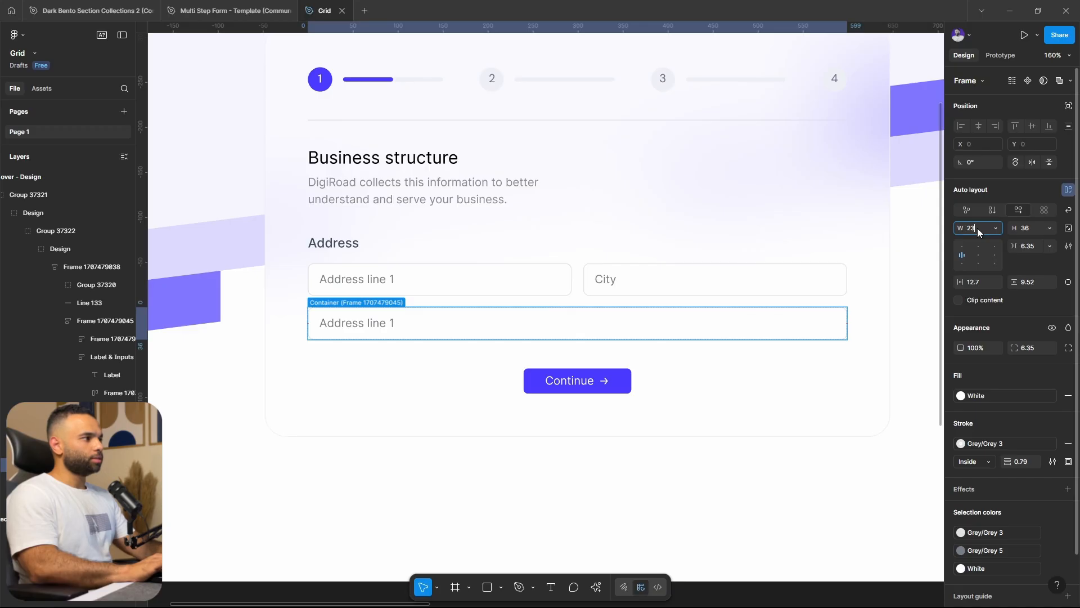
{"action": "type", "text": "93"}
{"action": "key", "text": "Return"}
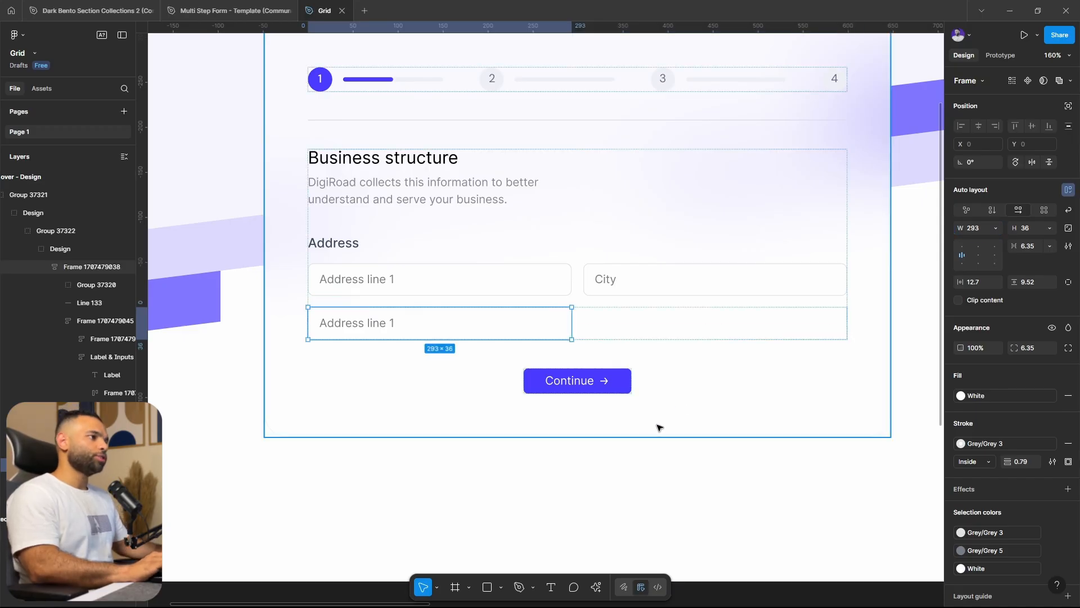
Try narrowing the Address label-and-inputs frame to test how the fixed-width second-row field responds
{"action": "left_click", "coordinate": [701, 329]}
{"action": "double_click", "coordinate": [704, 318]}
{"action": "double_click", "coordinate": [808, 284]}
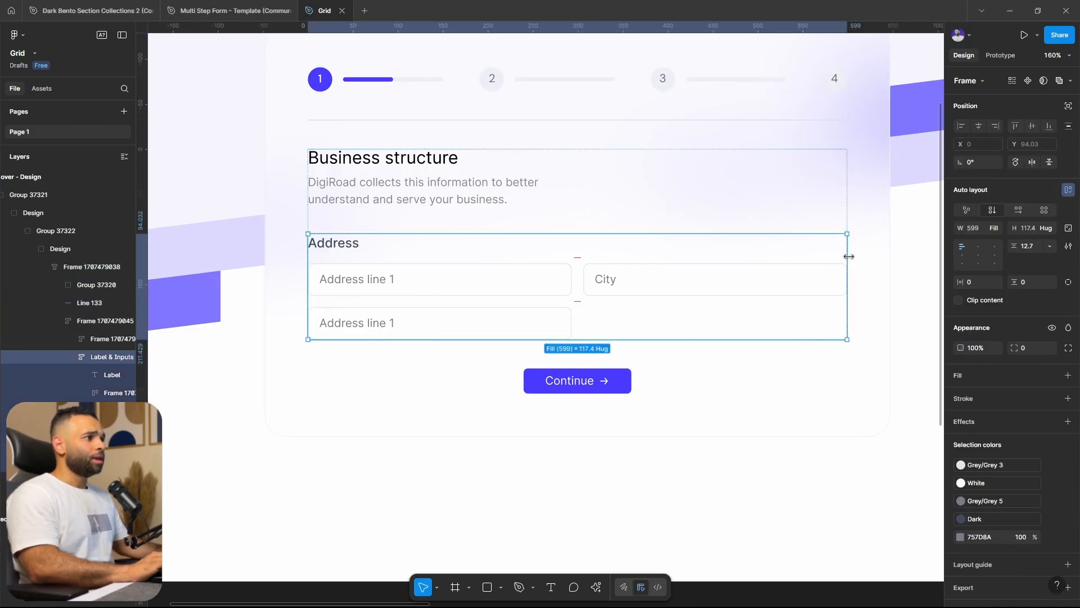
{"action": "left_click_drag", "start_coordinate": [833, 260], "coordinate": [696, 297]}
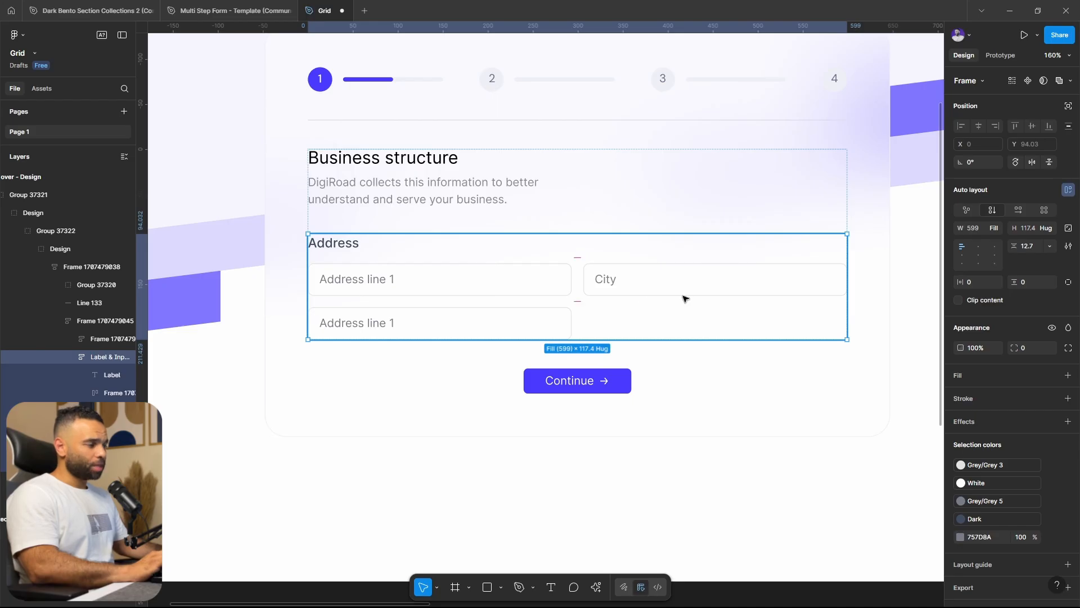
Duplicate the second-row Address line 1 field beside itself and set both fields' width to Fill
{"action": "double_click", "coordinate": [525, 330]}
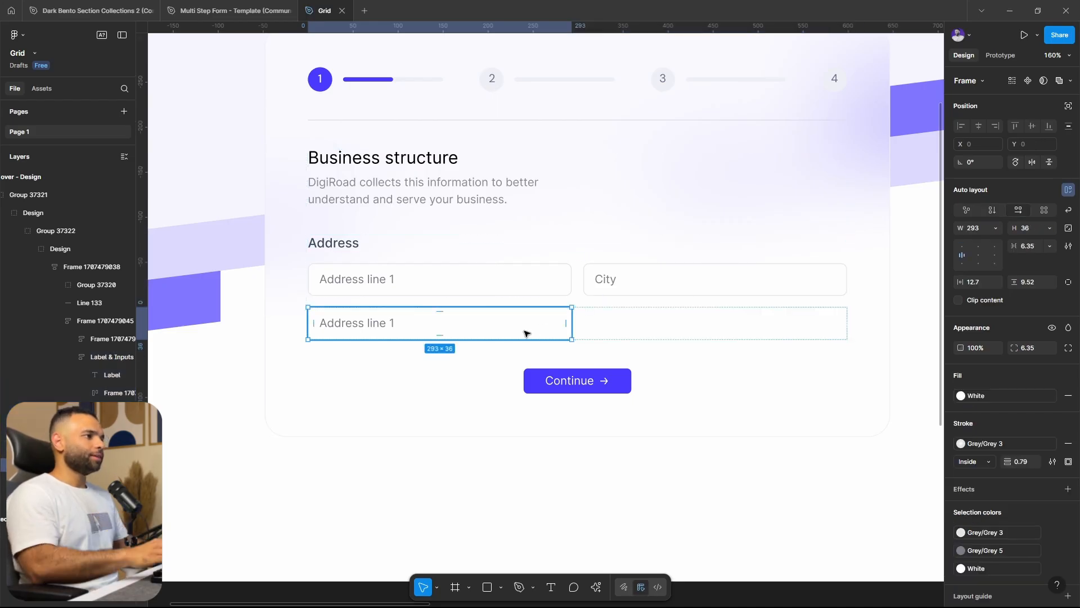
{"action": "key", "text": "ctrl+d"}
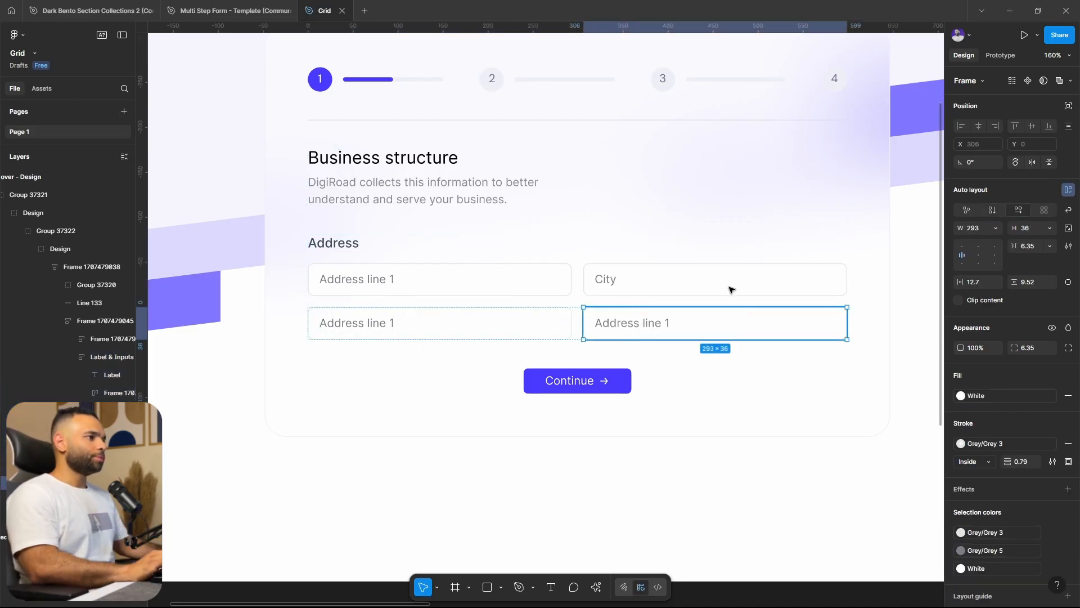
{"action": "left_click", "coordinate": [485, 339], "text": "shift"}
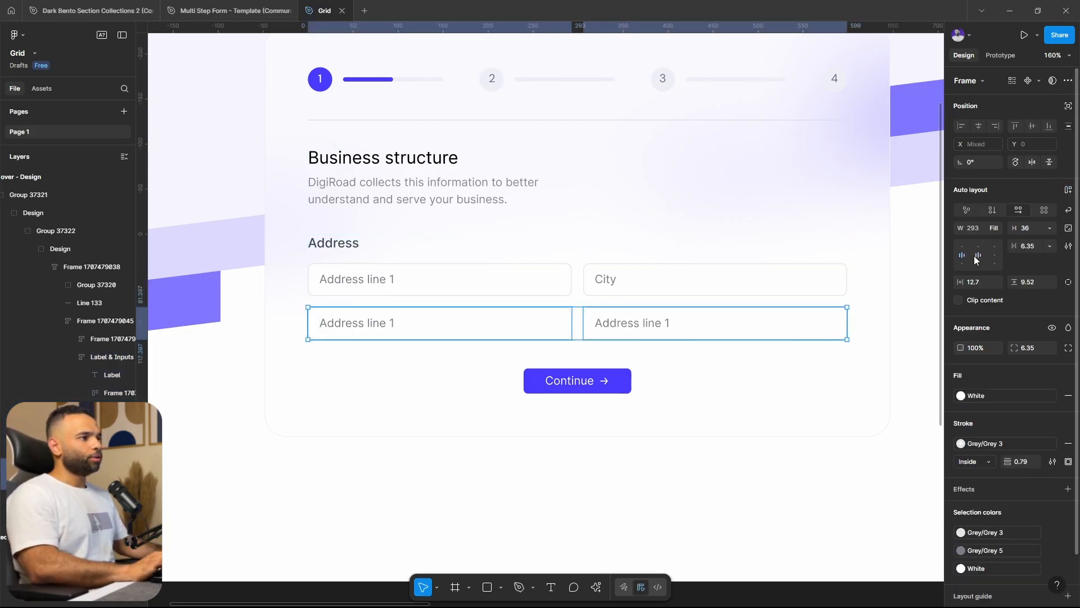
Set the duplicated second-row field's opacity to 0% and try resizing the form content frame
{"action": "left_click", "coordinate": [717, 323]}
{"action": "key", "text": "0"}
{"action": "double_click", "coordinate": [728, 298]}
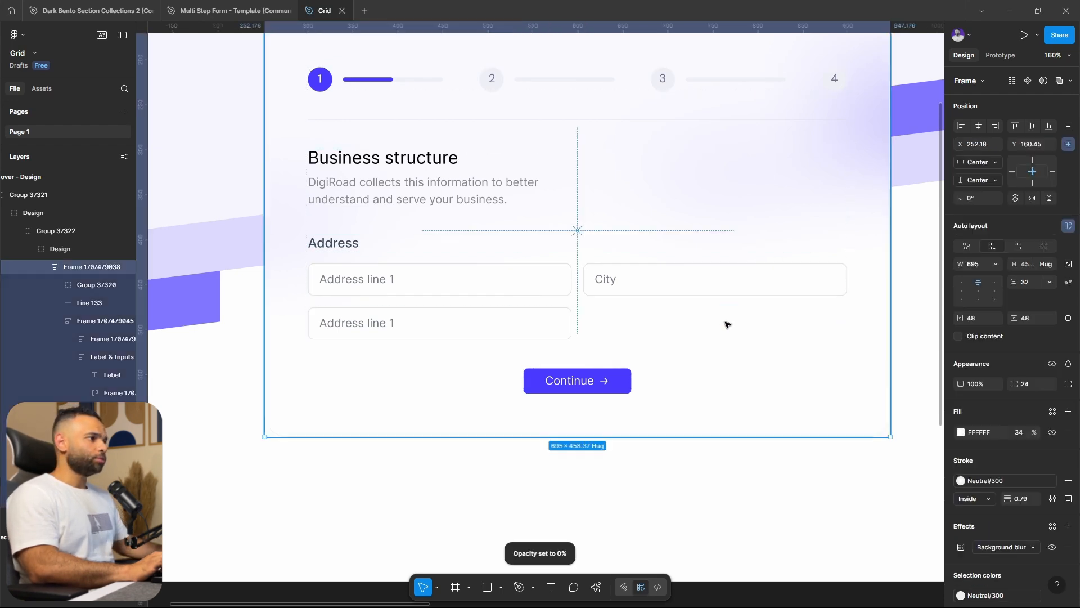
{"action": "left_click_drag", "start_coordinate": [848, 267], "coordinate": [847, 291]}
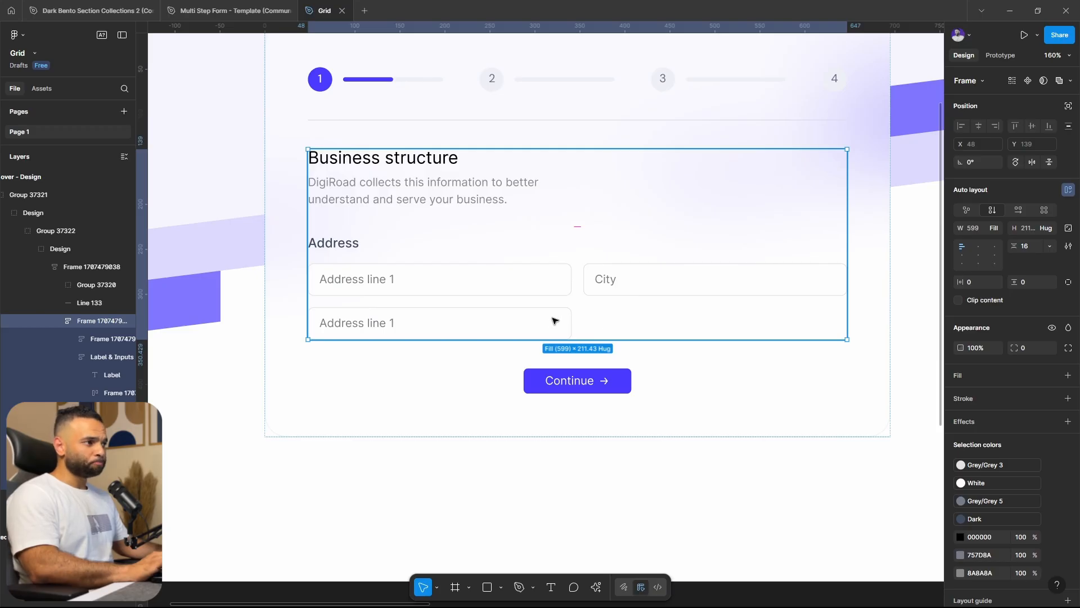
Delete the invisible field beside the second-row Address line 1 field
{"action": "left_click", "coordinate": [629, 318]}
{"action": "double_click", "coordinate": [629, 319]}
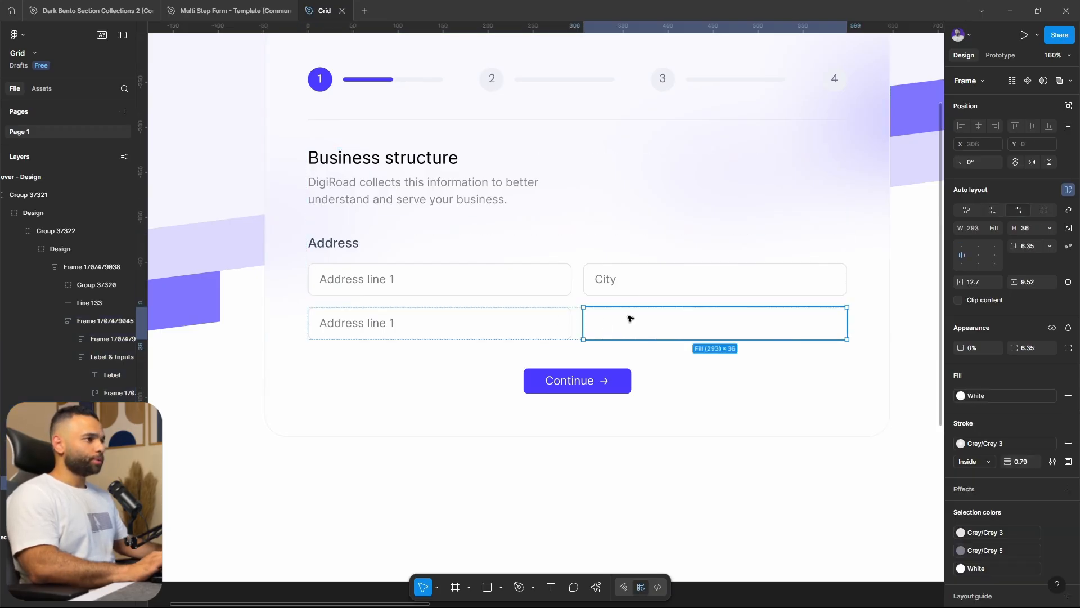
{"action": "key", "text": "Delete"}
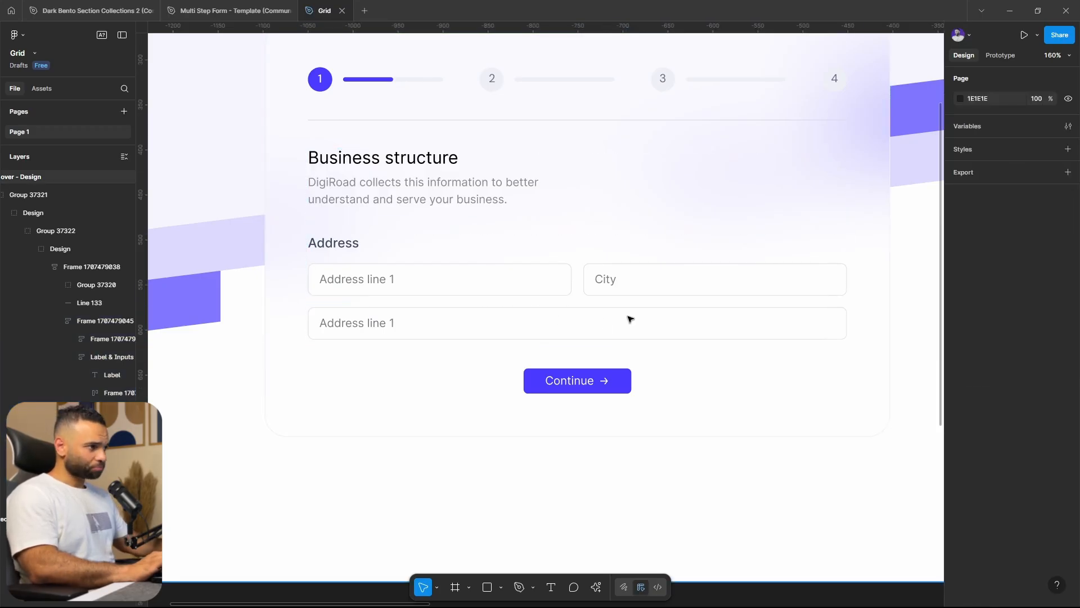
Delete the entire second input row from the Address section
{"action": "double_click", "coordinate": [601, 318]}
{"action": "double_click", "coordinate": [601, 318]}
{"action": "double_click", "coordinate": [601, 319]}
{"action": "double_click", "coordinate": [602, 319]}
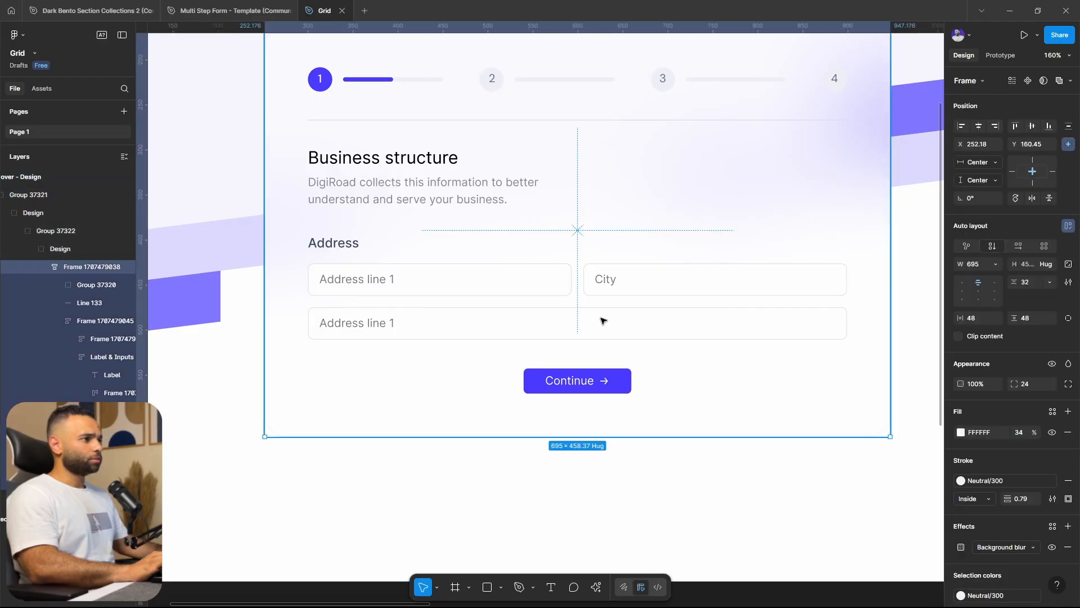
{"action": "double_click", "coordinate": [602, 318]}
{"action": "double_click", "coordinate": [602, 319]}
{"action": "double_click", "coordinate": [602, 320]}
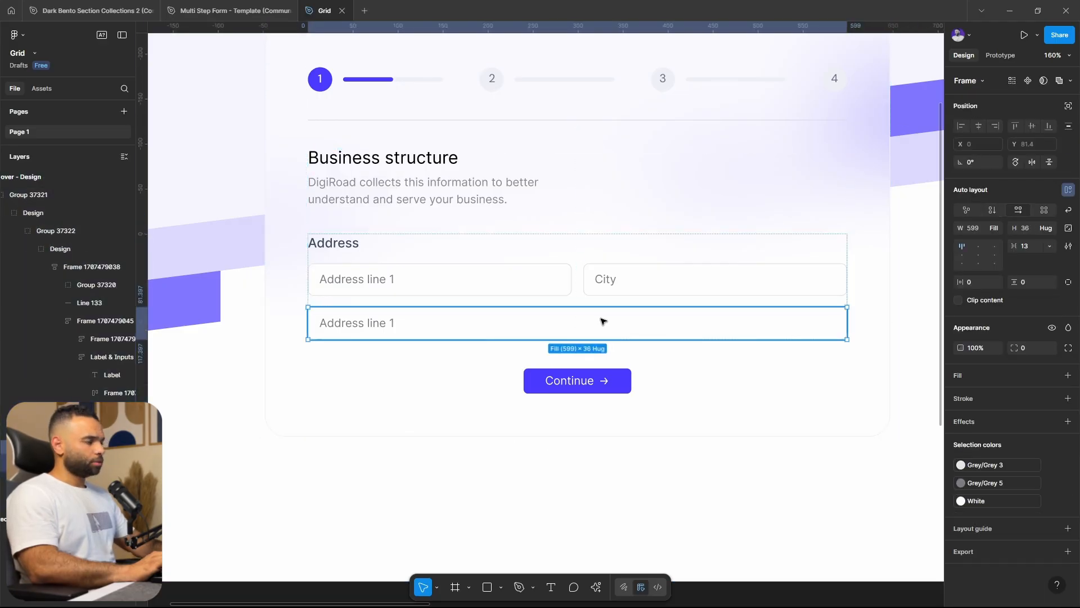
{"action": "key", "text": "Delete"}
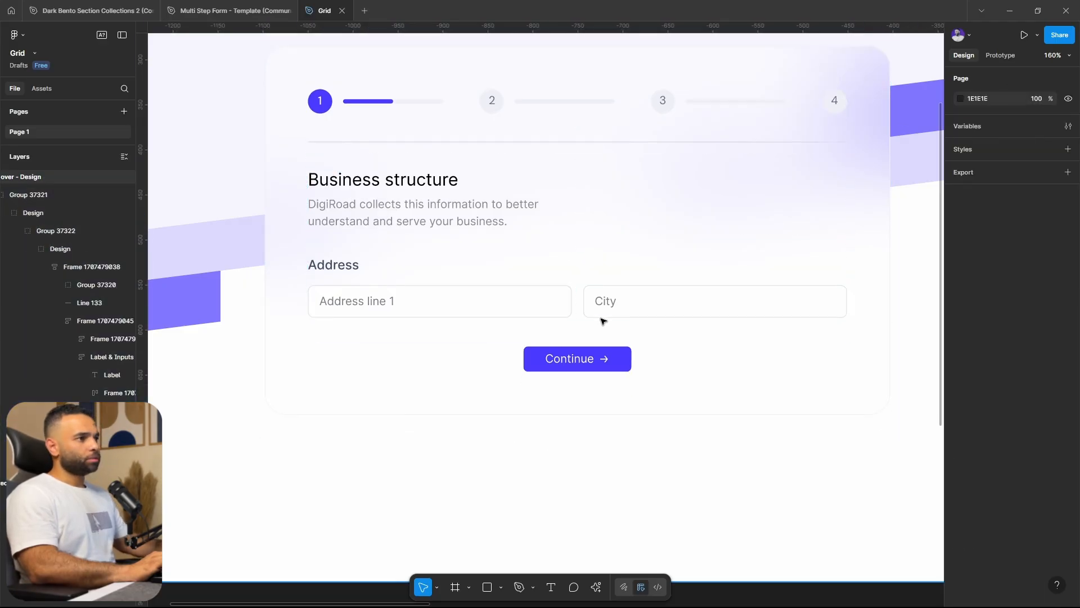
Duplicate the whole Address label-and-inputs frame directly below the original
{"action": "double_click", "coordinate": [624, 292]}
{"action": "double_click", "coordinate": [623, 292]}
{"action": "double_click", "coordinate": [624, 292]}
{"action": "double_click", "coordinate": [623, 292]}
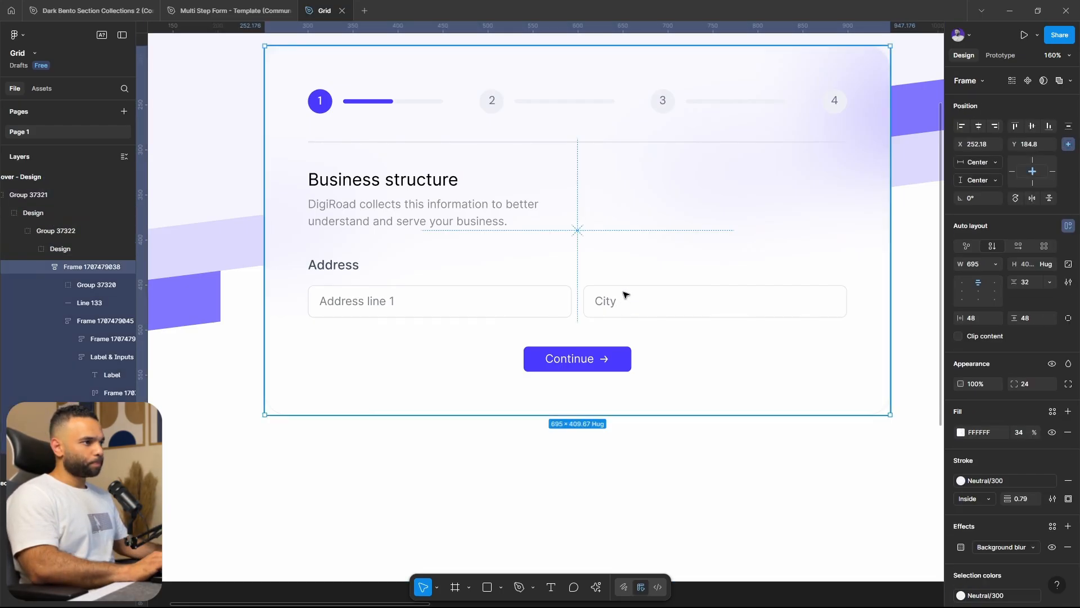
{"action": "double_click", "coordinate": [623, 292]}
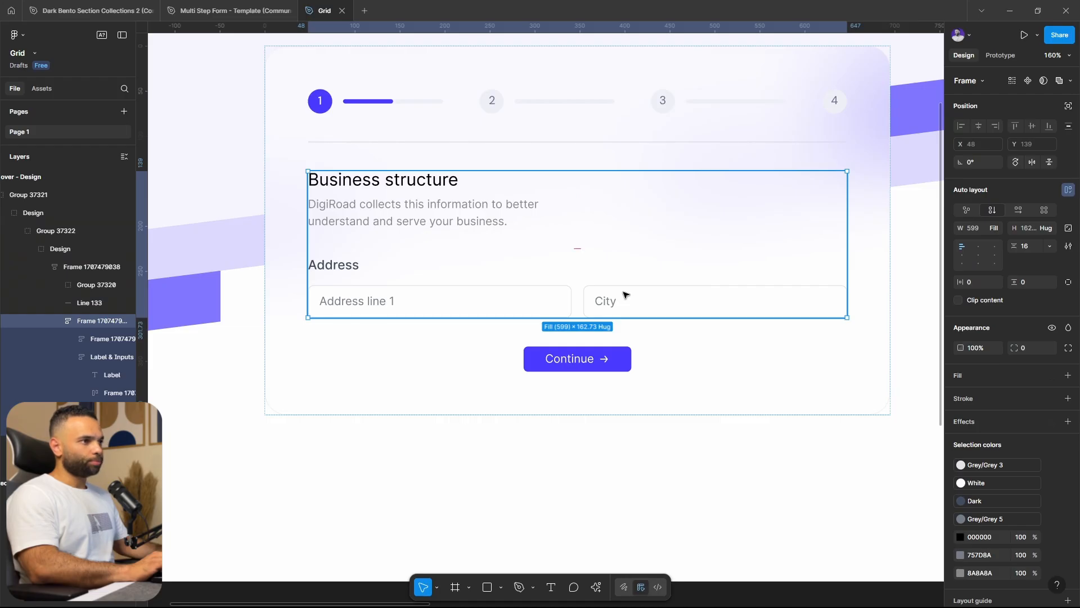
{"action": "double_click", "coordinate": [523, 299]}
{"action": "key", "text": "ctrl+d"}
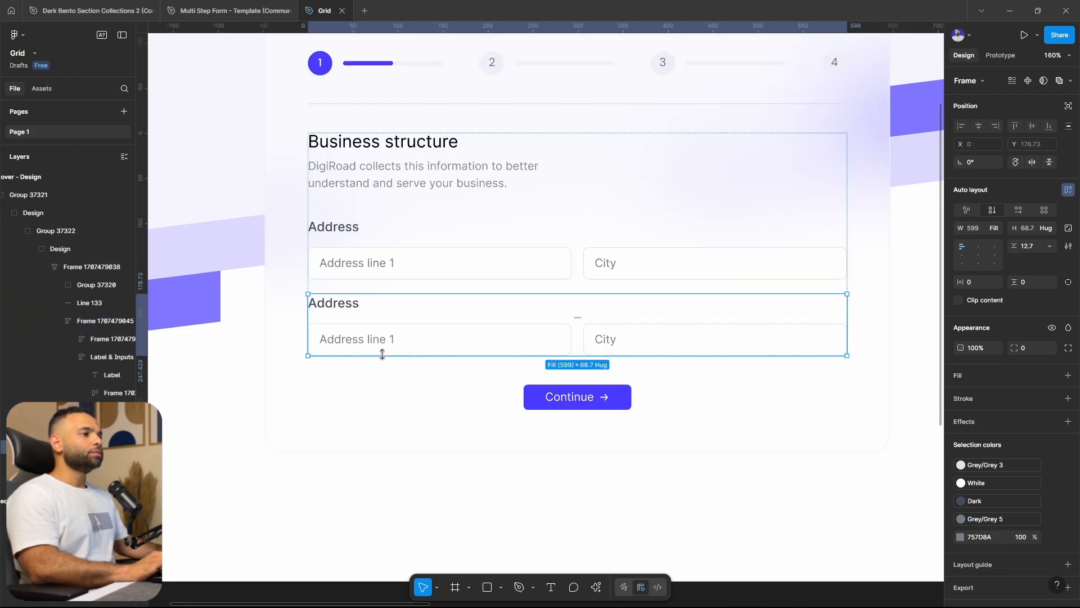
Try Freeform, Vertical and Horizontal flow on the lower Address input row, and set its auto layout to Grid
{"action": "double_click", "coordinate": [425, 337]}
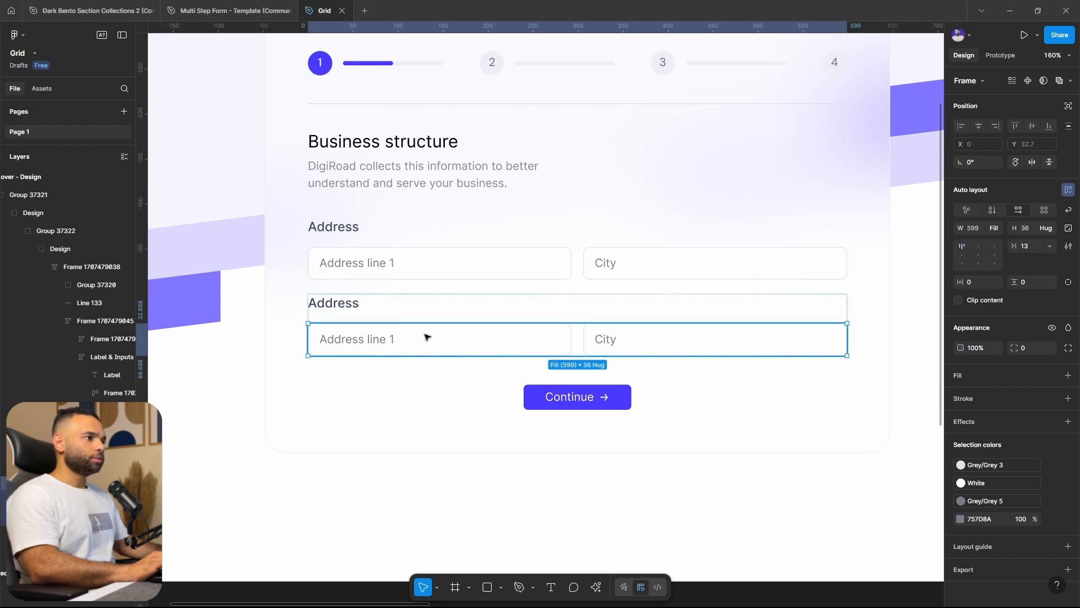
{"action": "left_click", "coordinate": [967, 211]}
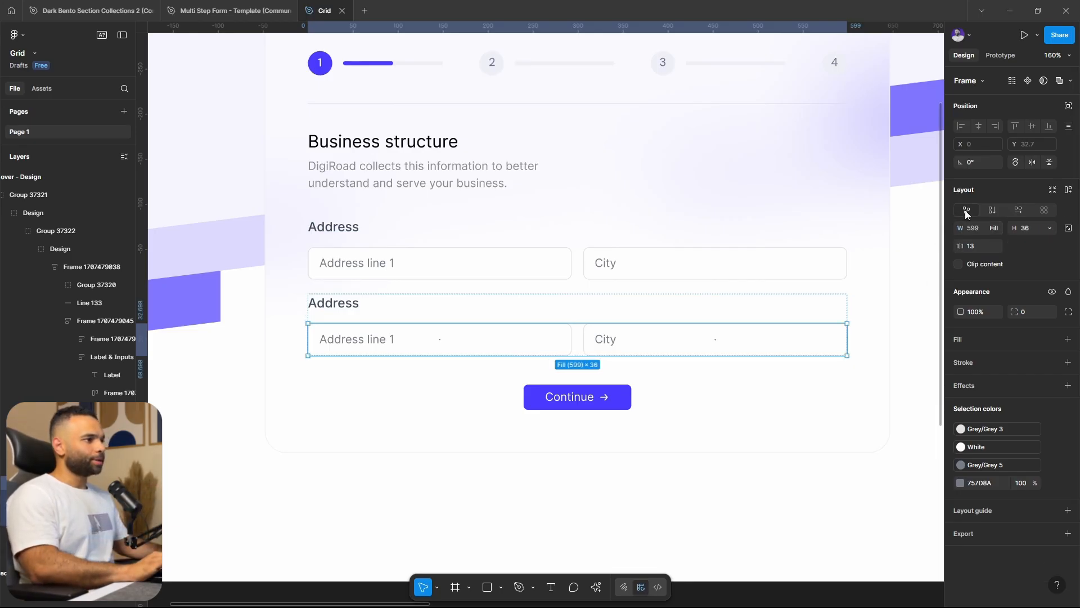
{"action": "left_click", "coordinate": [995, 209]}
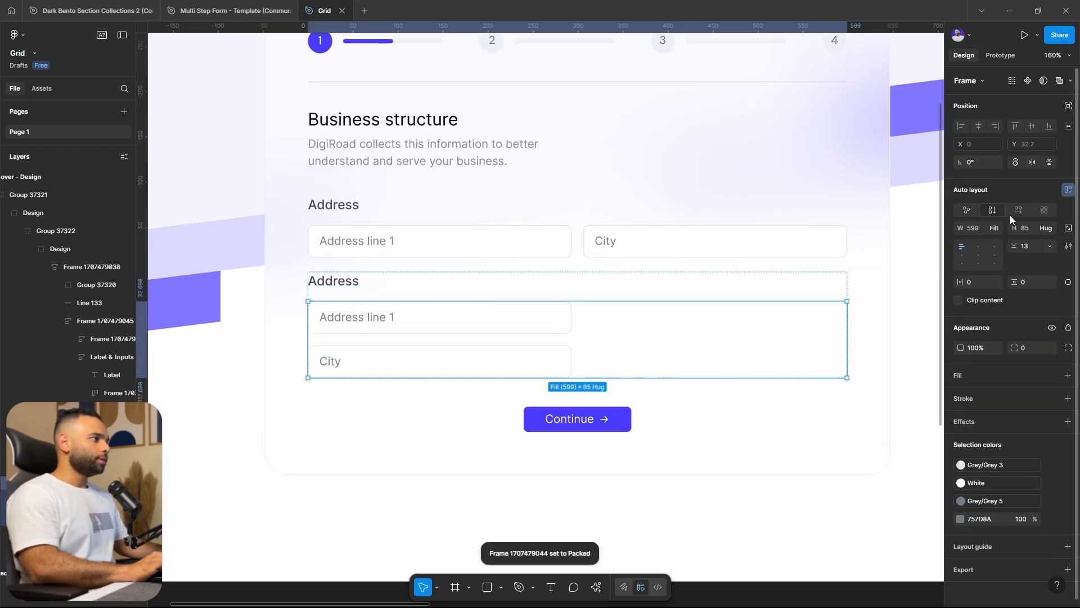
{"action": "left_click", "coordinate": [1018, 214]}
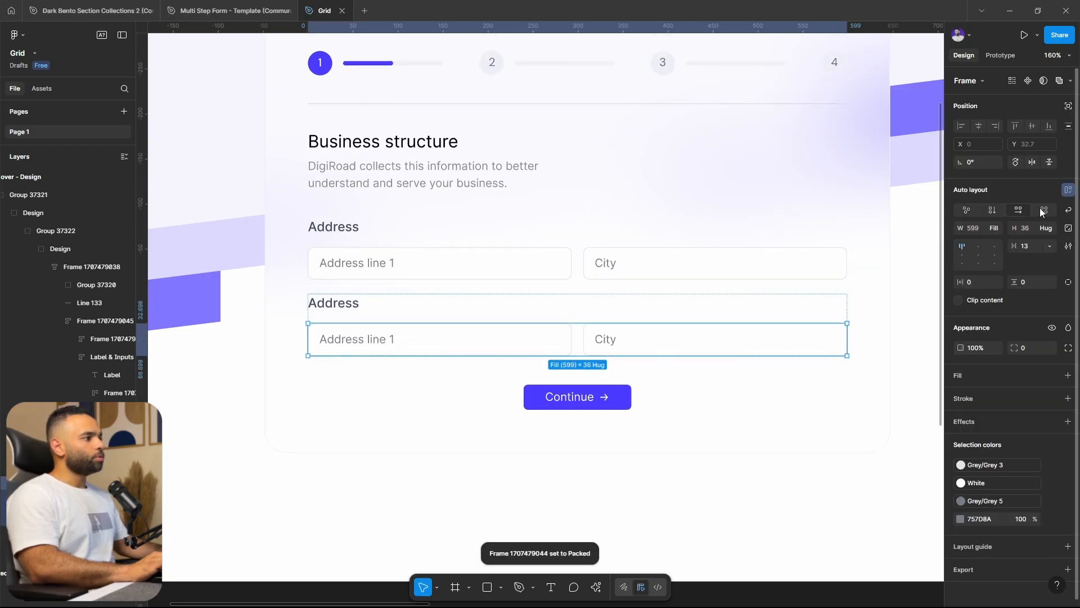
{"action": "left_click", "coordinate": [1043, 210]}
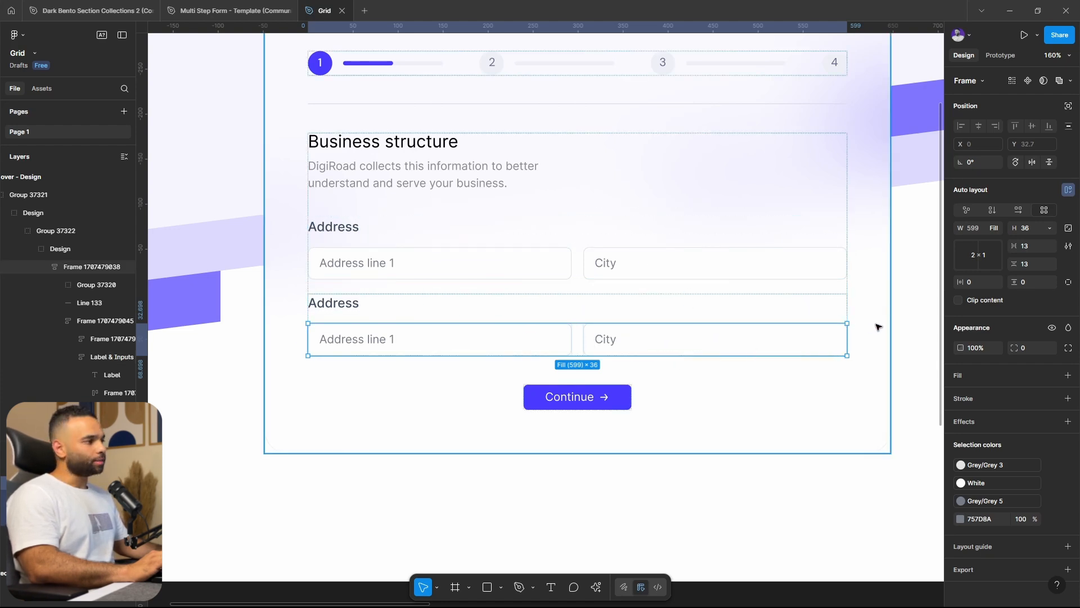
Set the lower input row's grid to 2 columns by 2 rows and enlarge its height to 85
{"action": "left_click", "coordinate": [982, 259]}
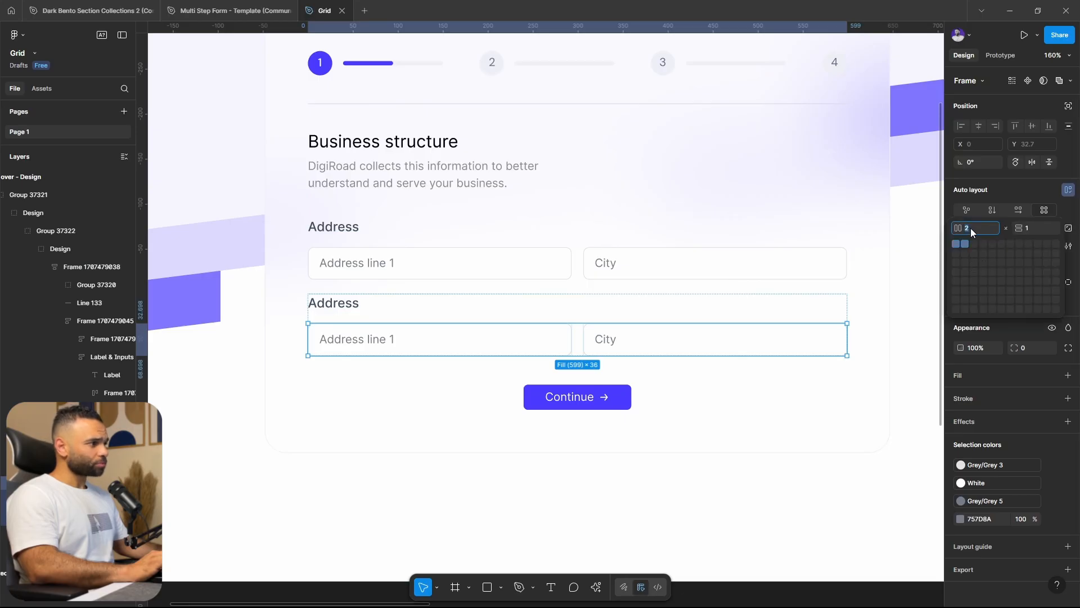
{"action": "left_click", "coordinate": [1037, 230]}
{"action": "type", "text": "2"}
{"action": "key", "text": "Return"}
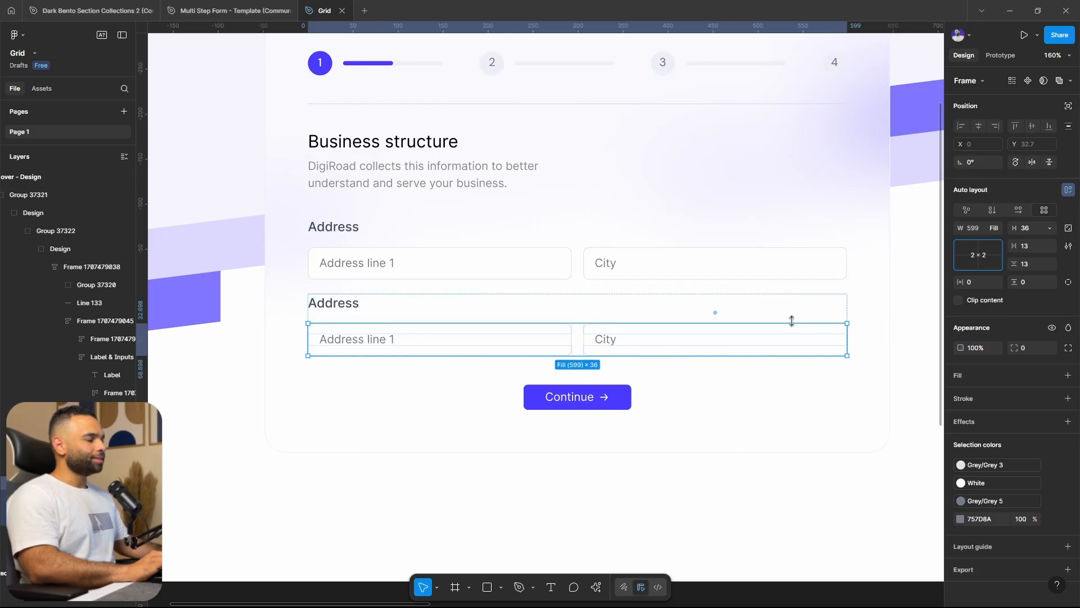
{"action": "left_click_drag", "start_coordinate": [761, 355], "coordinate": [773, 400]}
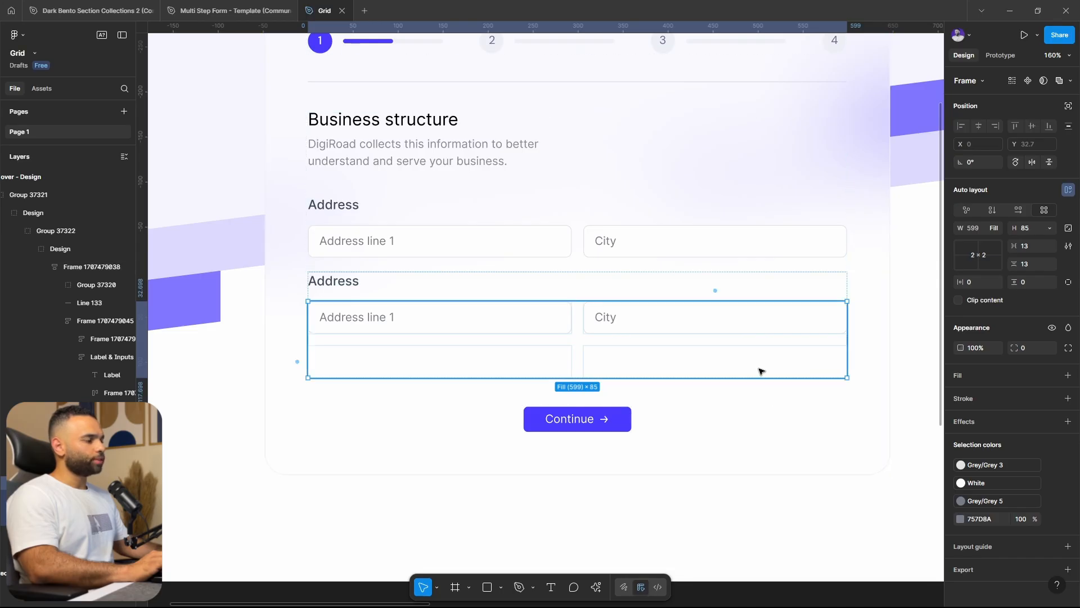
Set both the horizontal and vertical gaps of the lower Address input grid to 12
{"action": "left_click", "coordinate": [655, 327]}
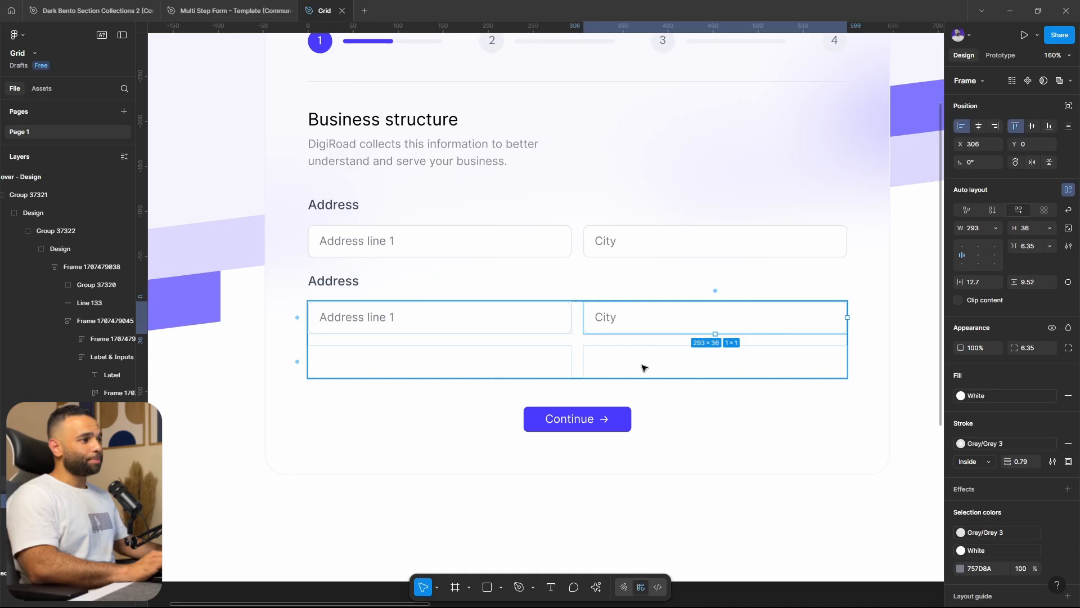
{"action": "left_click", "coordinate": [643, 366]}
{"action": "left_click", "coordinate": [1033, 248]}
{"action": "type", "text": "12"}
{"action": "left_click", "coordinate": [1034, 266]}
{"action": "type", "text": "12"}
{"action": "left_click", "coordinate": [1033, 250]}
{"action": "left_click", "coordinate": [744, 357]}
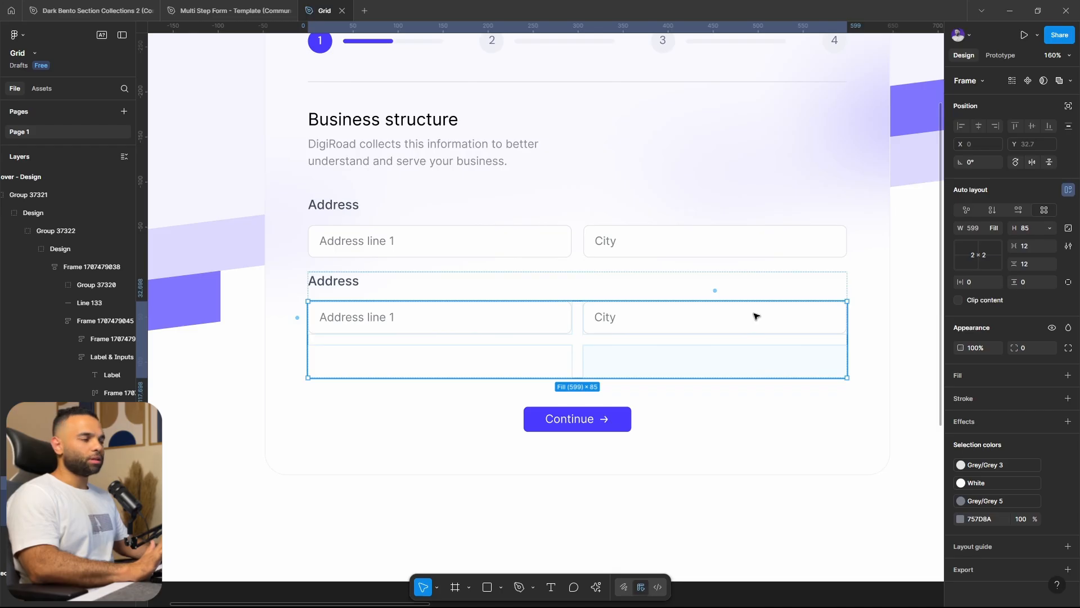
Delete the Address line 1 and City inputs from the lower grid and select the emptied grid frame
{"action": "left_click", "coordinate": [551, 328]}
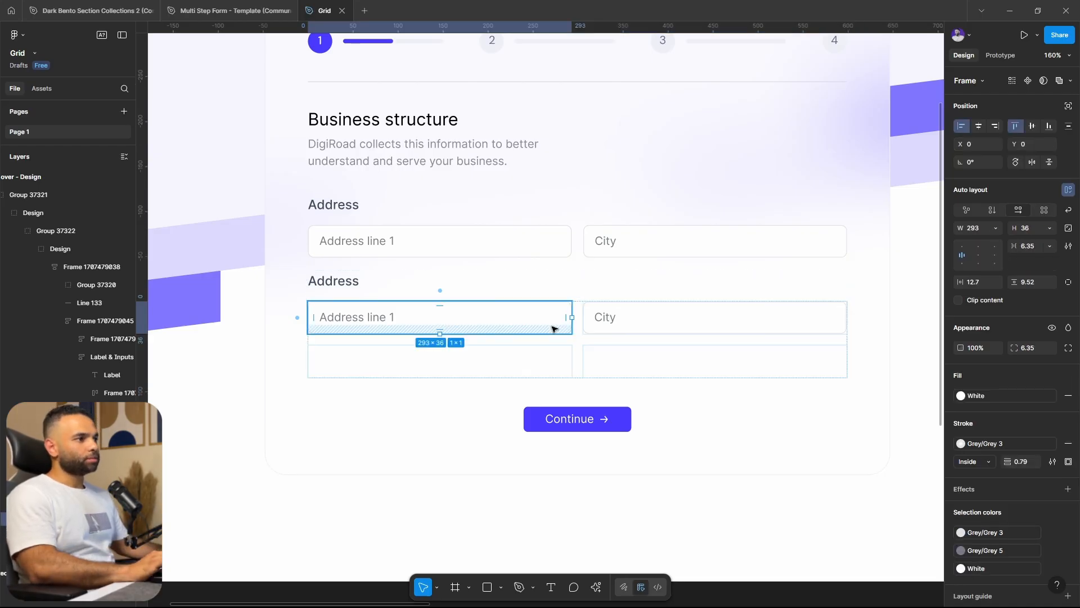
{"action": "left_click", "coordinate": [675, 333], "text": "shift"}
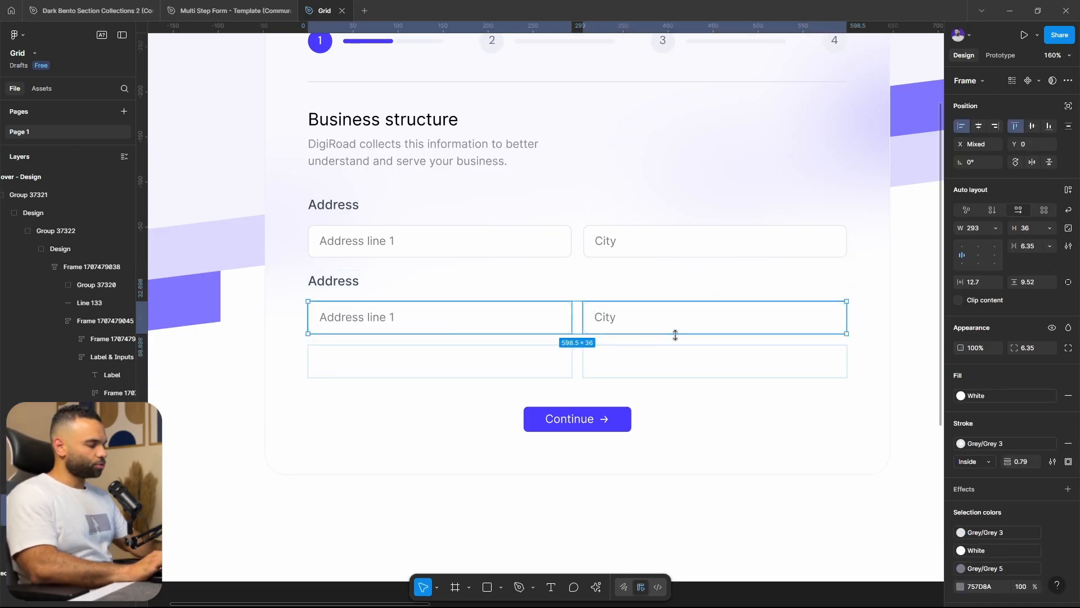
{"action": "key", "text": "Delete"}
{"action": "left_click", "coordinate": [650, 336]}
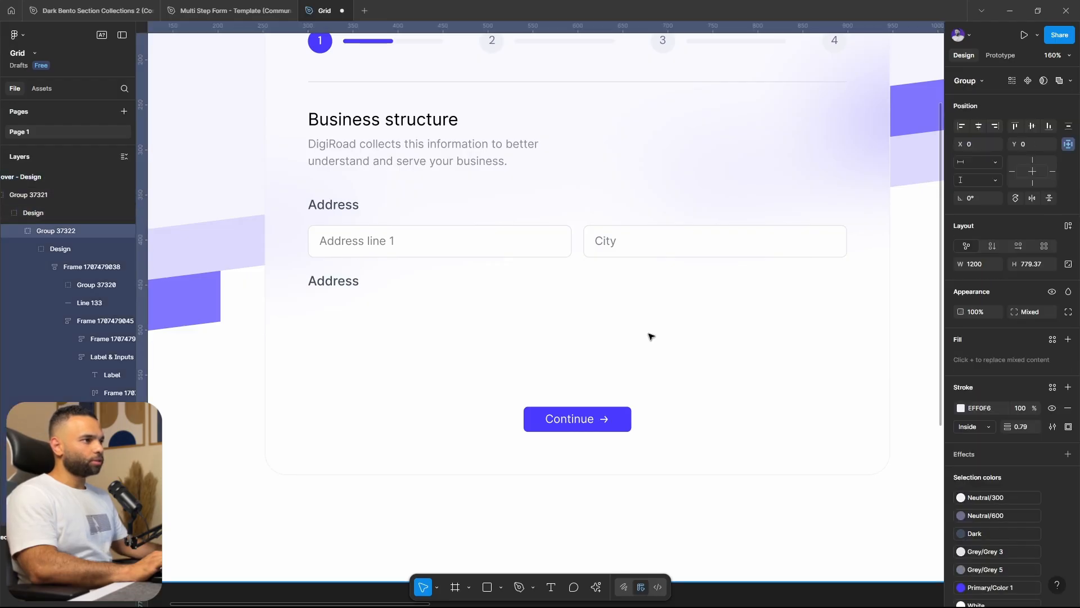
{"action": "double_click", "coordinate": [649, 336]}
{"action": "double_click", "coordinate": [650, 336]}
{"action": "double_click", "coordinate": [649, 336]}
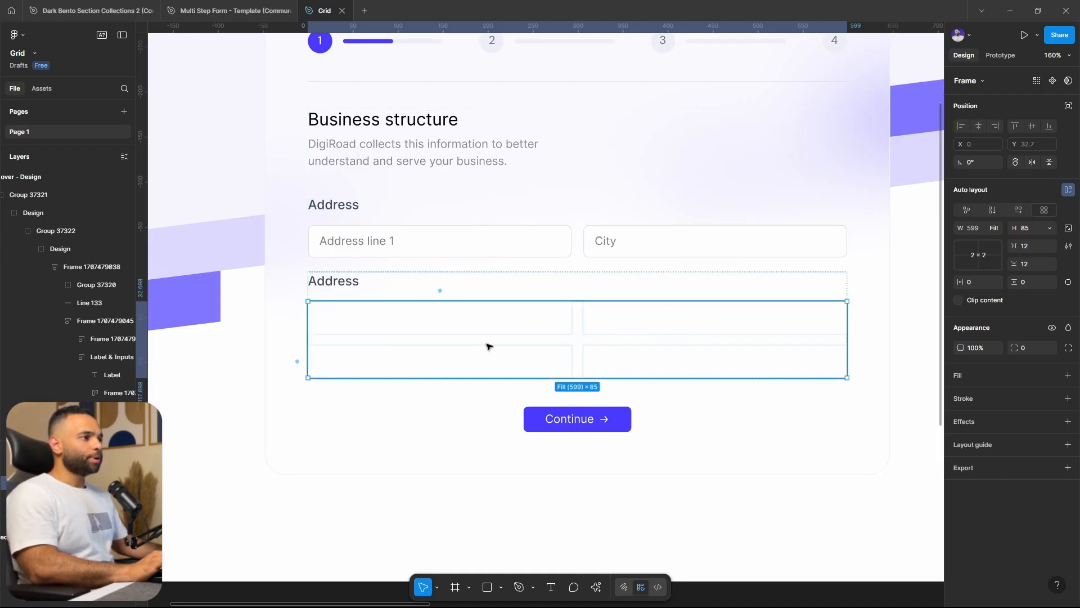
Copy the upper Address line 1 input into the first cell of the empty lower grid
{"action": "left_click", "coordinate": [516, 241]}
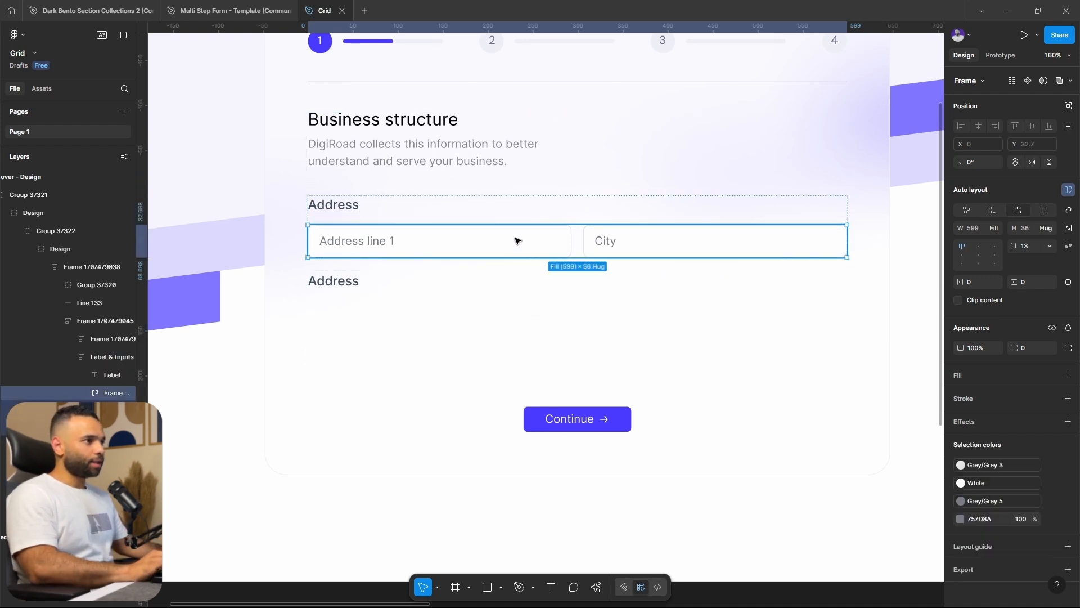
{"action": "left_click", "coordinate": [518, 241]}
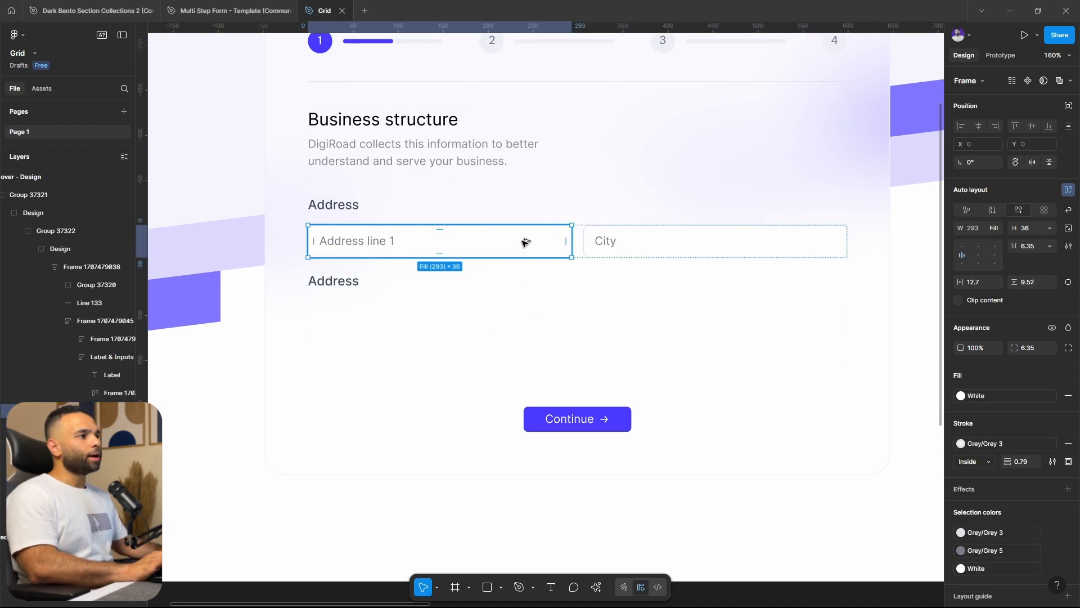
{"action": "left_click_drag", "start_coordinate": [511, 279], "coordinate": [500, 327]}
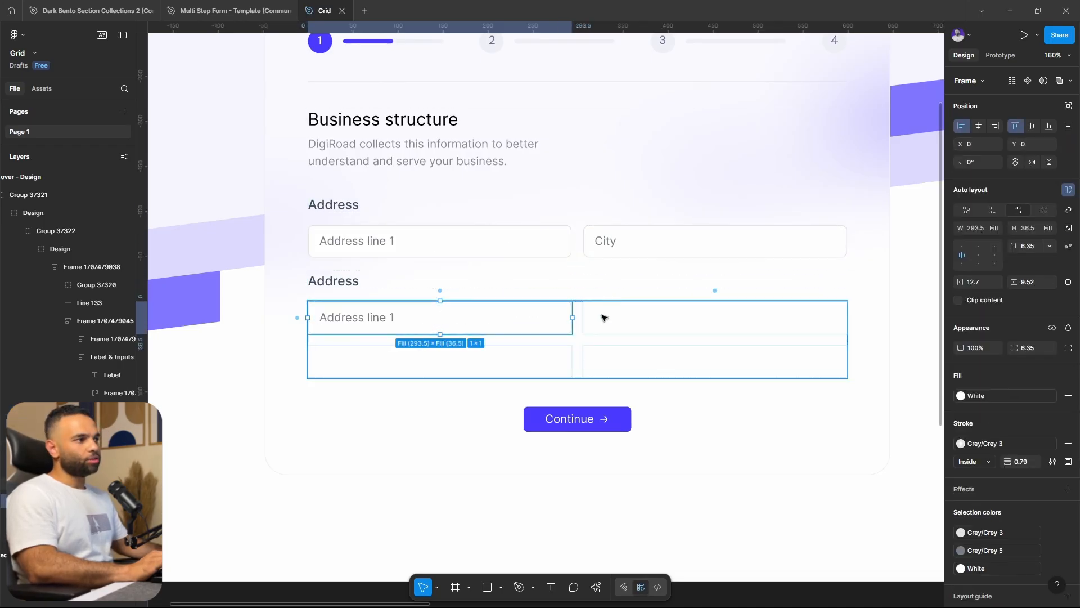
{"action": "key", "text": "ctrl+z"}
{"action": "left_click", "coordinate": [513, 316]}
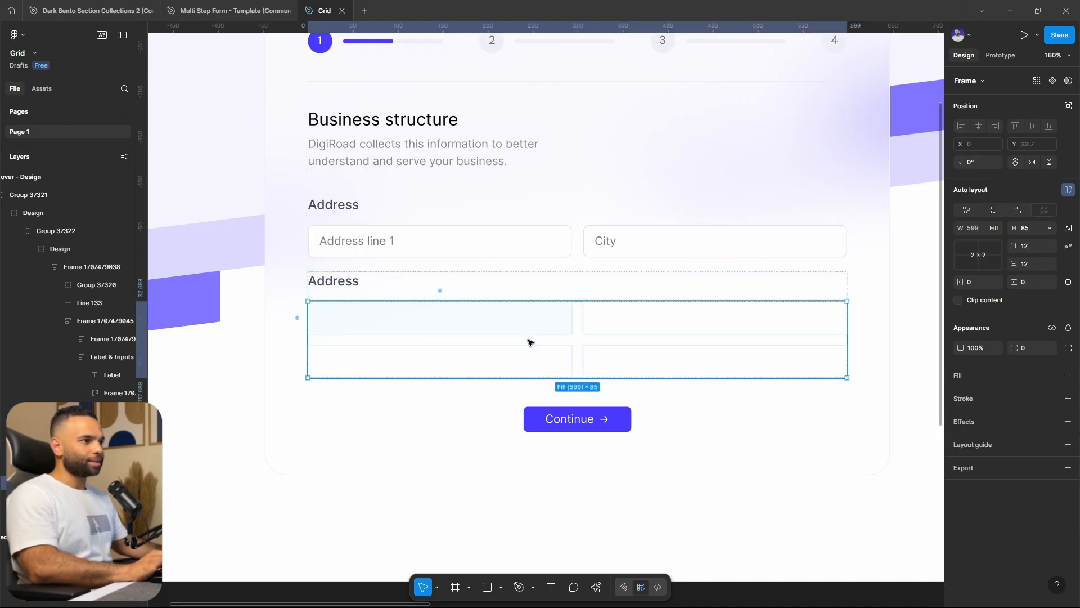
{"action": "key", "text": "ctrl+v"}
Copy the upper City input into the grid's first-row second cell and Address line 1 into the second-row first cell
{"action": "left_click", "coordinate": [640, 243]}
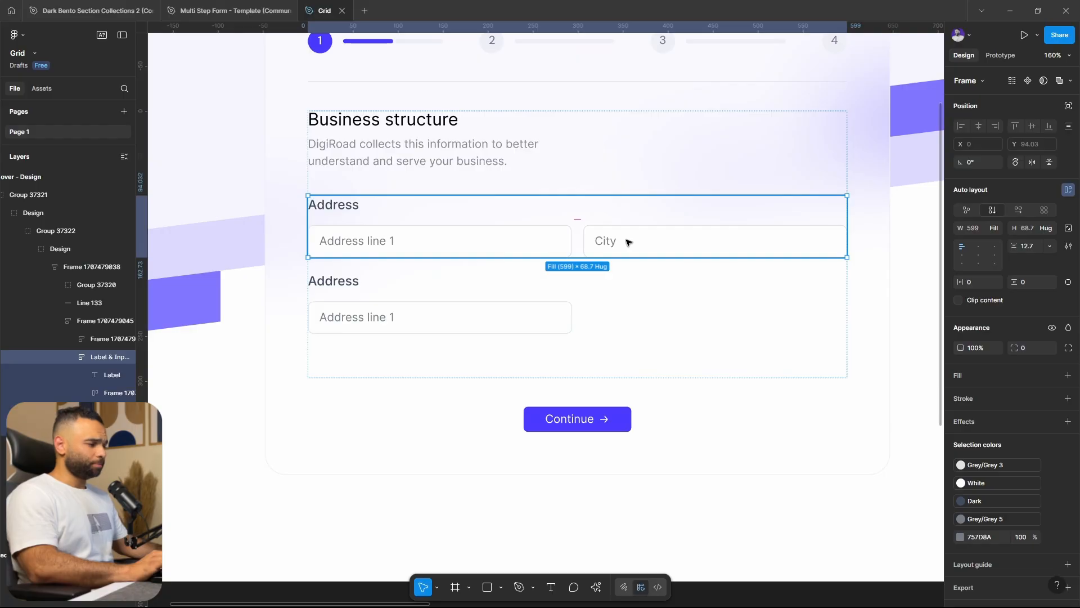
{"action": "left_click", "coordinate": [628, 241]}
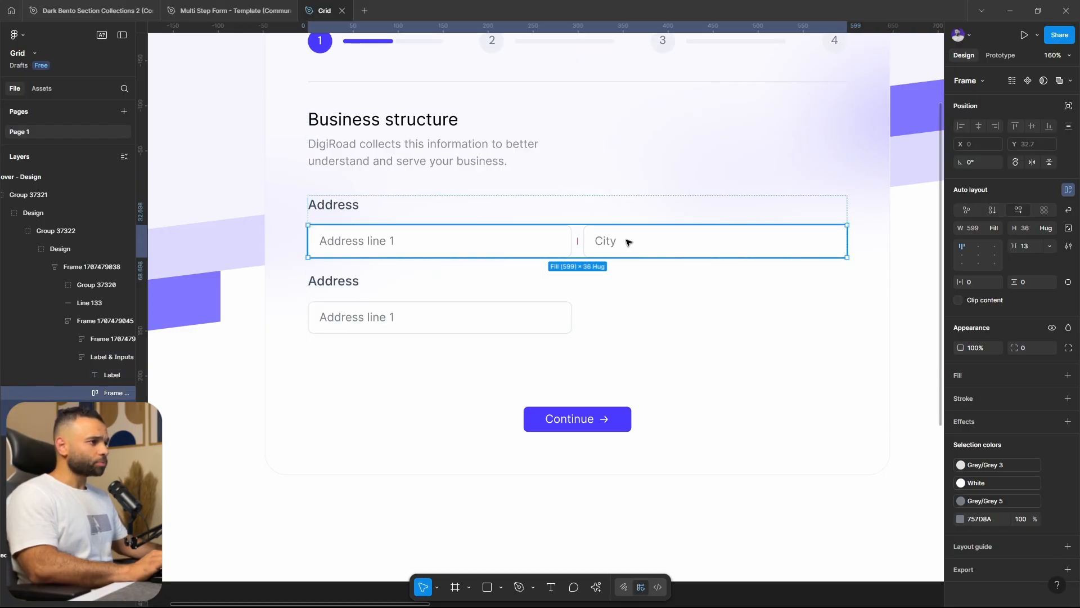
{"action": "left_click", "coordinate": [638, 247]}
{"action": "left_click_drag", "start_coordinate": [642, 306], "coordinate": [647, 328]}
{"action": "left_click", "coordinate": [525, 249]}
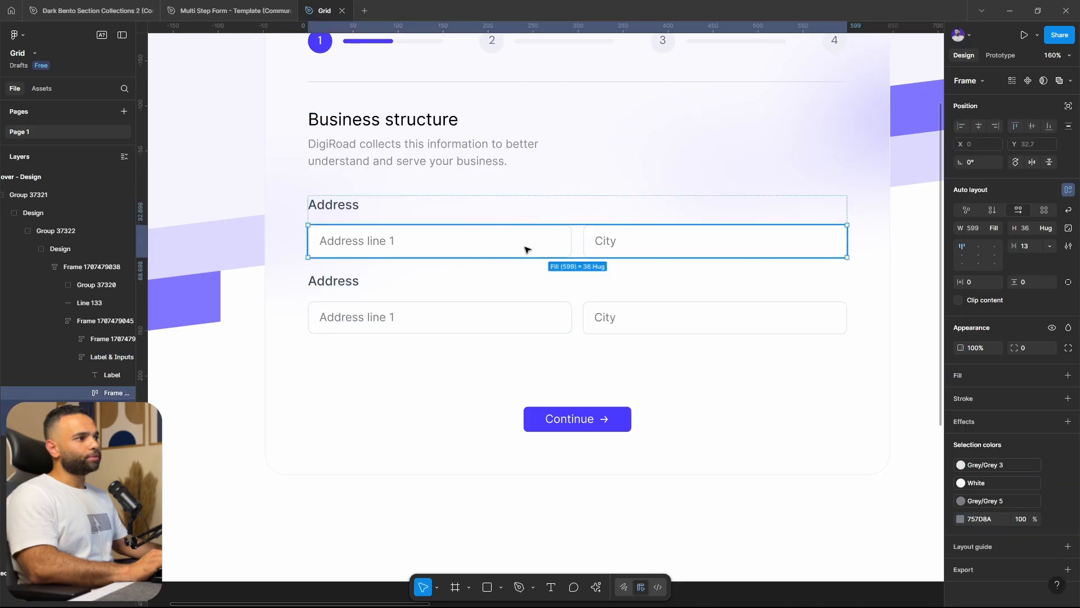
{"action": "left_click", "coordinate": [529, 246]}
{"action": "left_click_drag", "start_coordinate": [535, 243], "coordinate": [524, 362]}
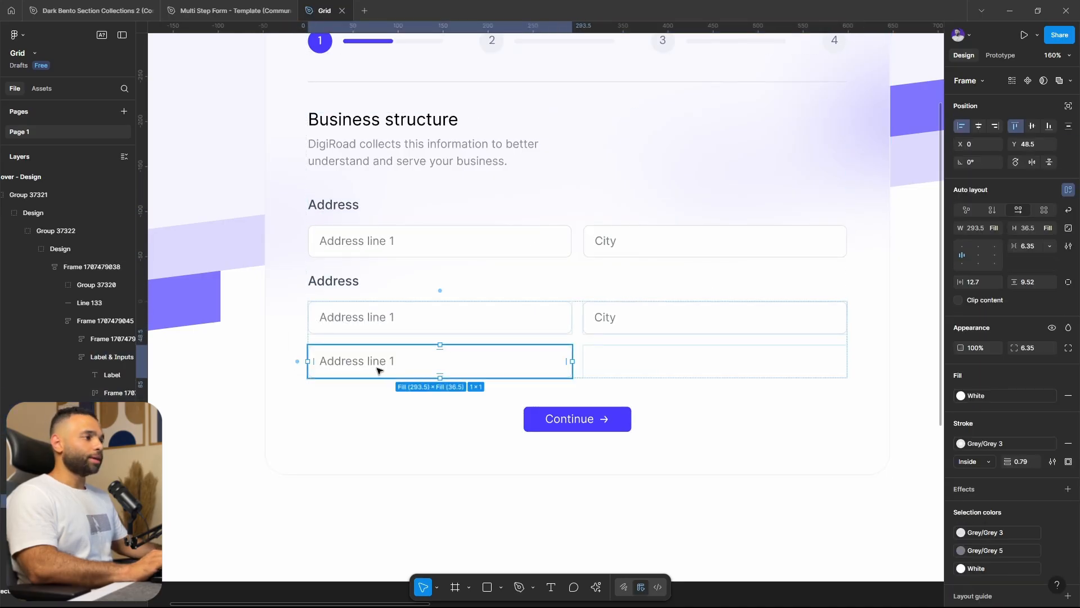
Narrow the lower Address label-and-inputs frame to a width of 525
{"action": "left_click", "coordinate": [691, 388]}
{"action": "left_click", "coordinate": [680, 339]}
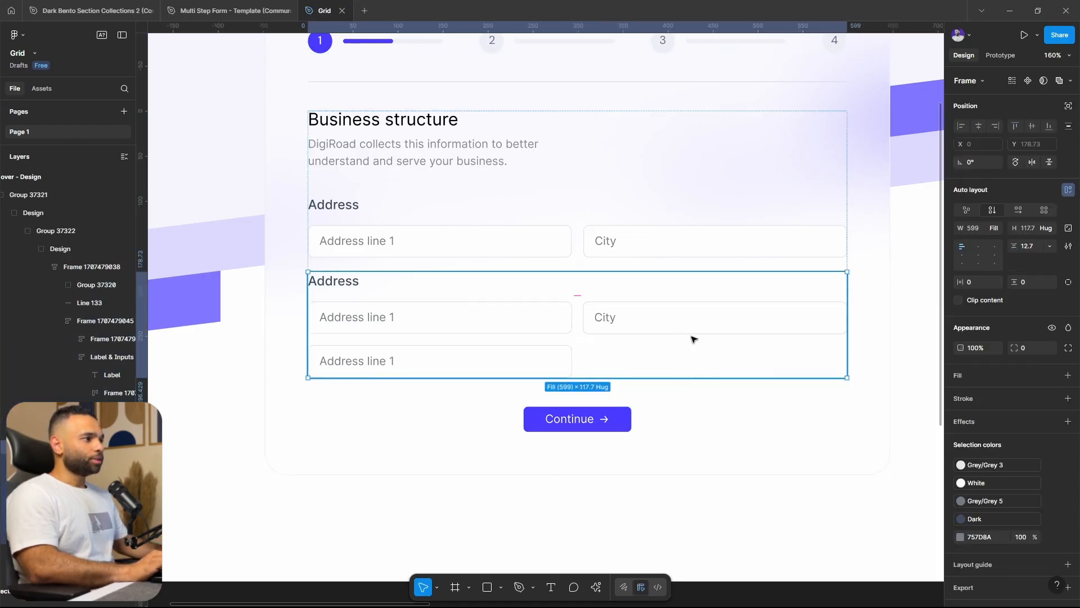
{"action": "left_click_drag", "start_coordinate": [845, 307], "coordinate": [782, 325]}
Delete the upper Address section and set the remaining Address label-and-inputs frame's width to fill its container
{"action": "left_click", "coordinate": [575, 240]}
{"action": "key", "text": "Delete"}
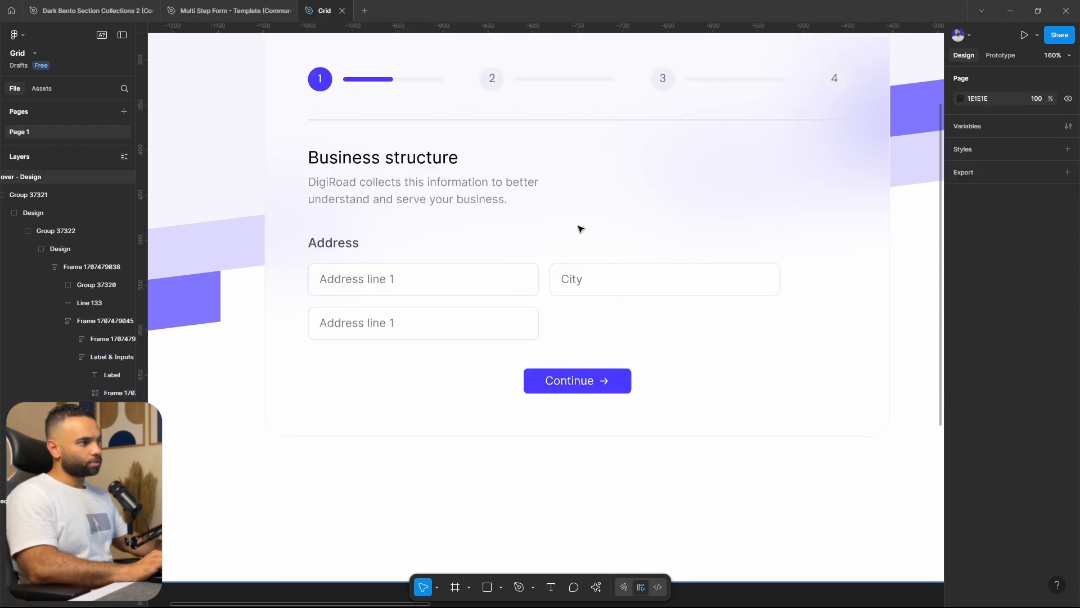
{"action": "double_click", "coordinate": [521, 268]}
{"action": "double_click", "coordinate": [521, 267]}
{"action": "double_click", "coordinate": [521, 268]}
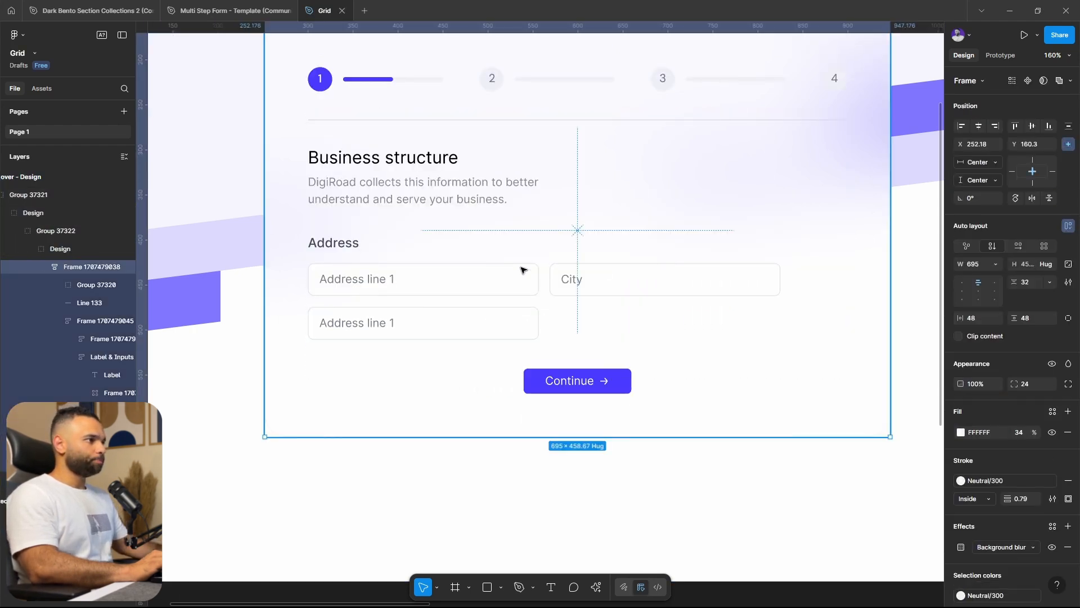
{"action": "double_click", "coordinate": [521, 269]}
{"action": "double_click", "coordinate": [523, 270]}
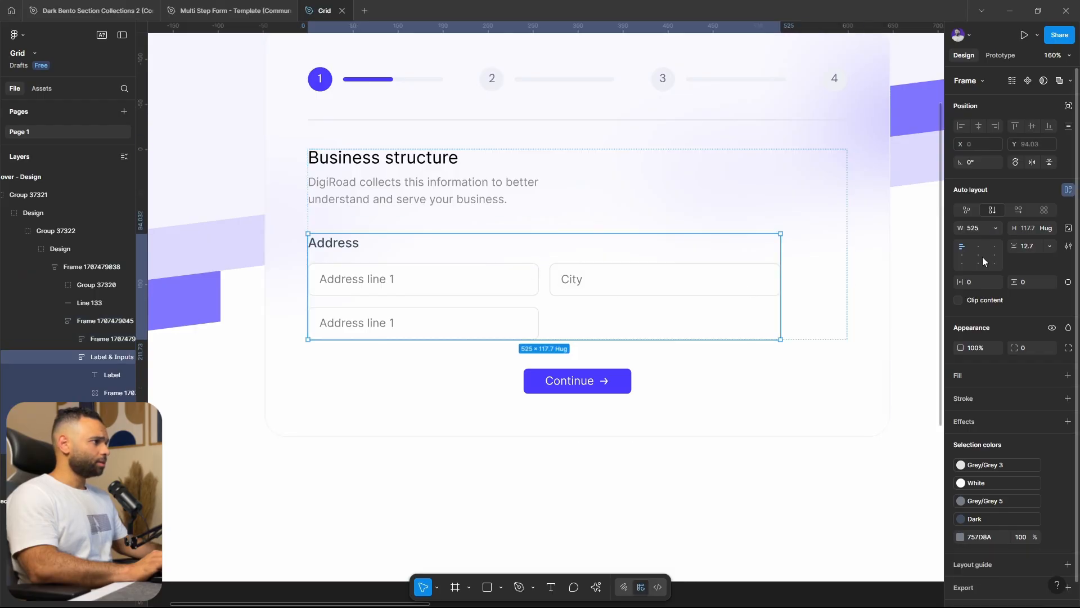
{"action": "left_click", "coordinate": [999, 229]}
{"action": "left_click", "coordinate": [1000, 255]}
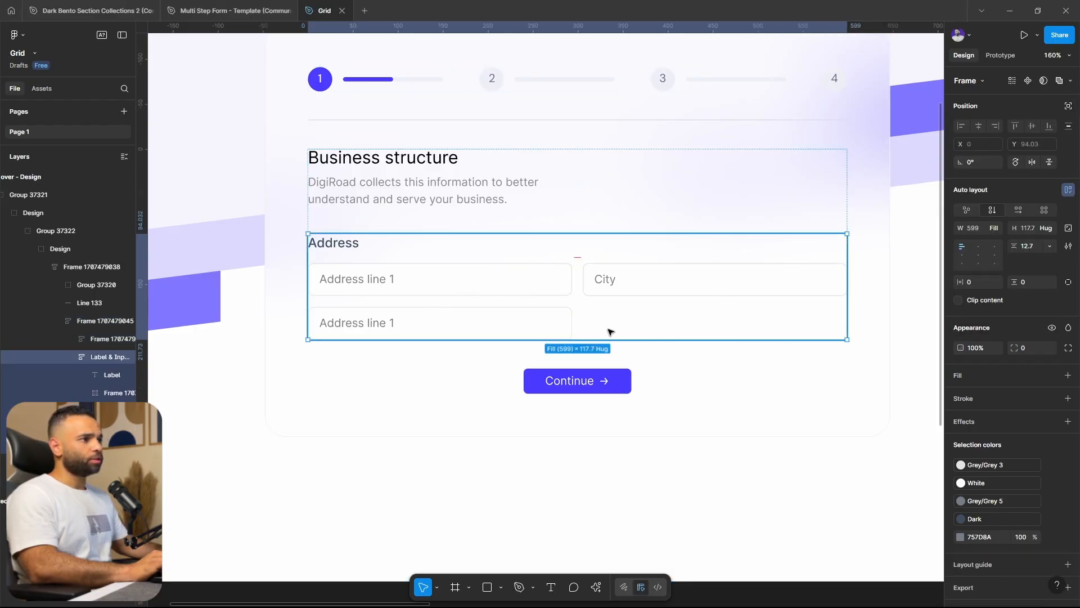
Try a fixed 100-wide first column in the Address grid, shrink the grid to 451 wide, and undo both changes
{"action": "double_click", "coordinate": [529, 282]}
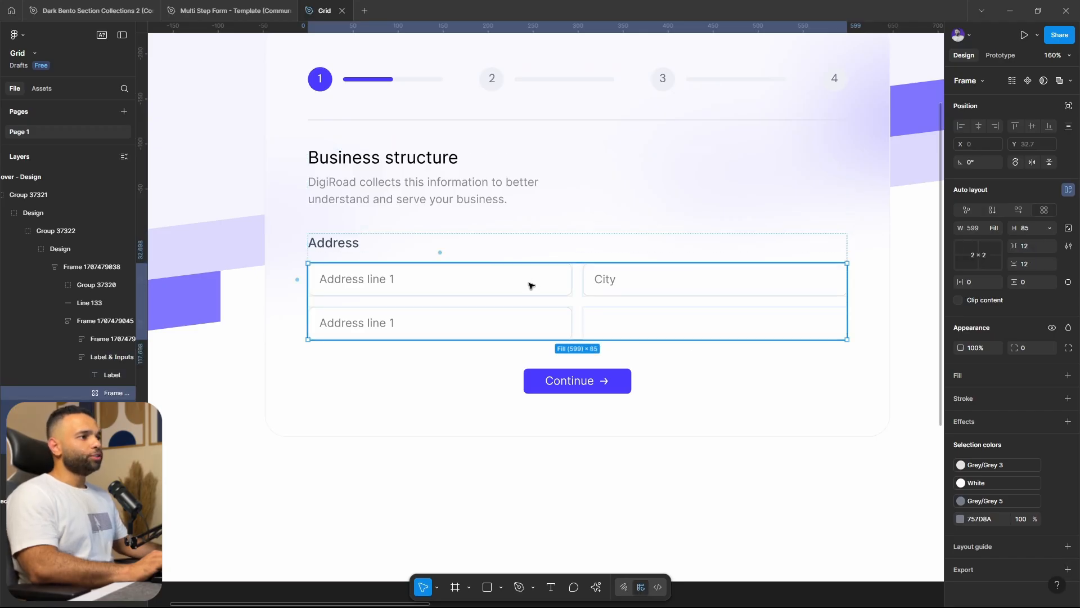
{"action": "left_click", "coordinate": [441, 252]}
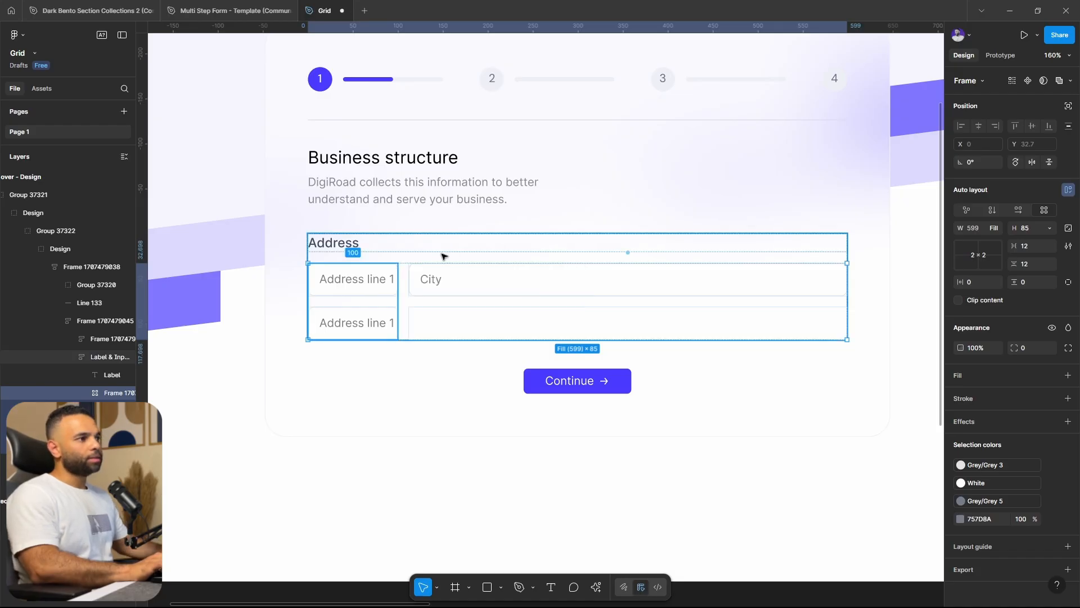
{"action": "left_click_drag", "start_coordinate": [844, 288], "coordinate": [713, 313]}
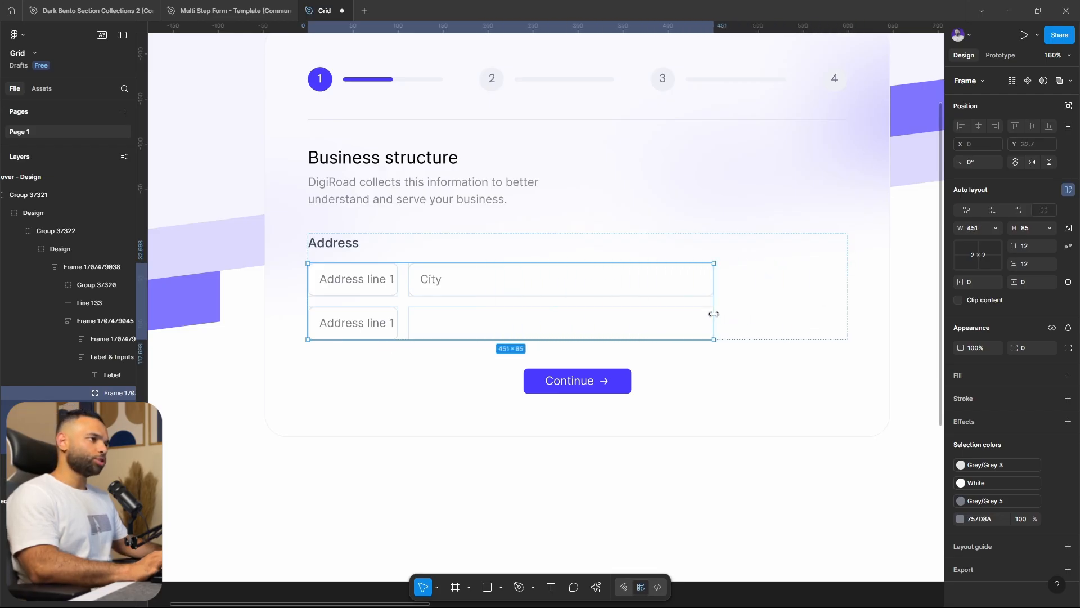
{"action": "key", "text": "ctrl+z"}
{"action": "key", "text": "ctrl+z"}
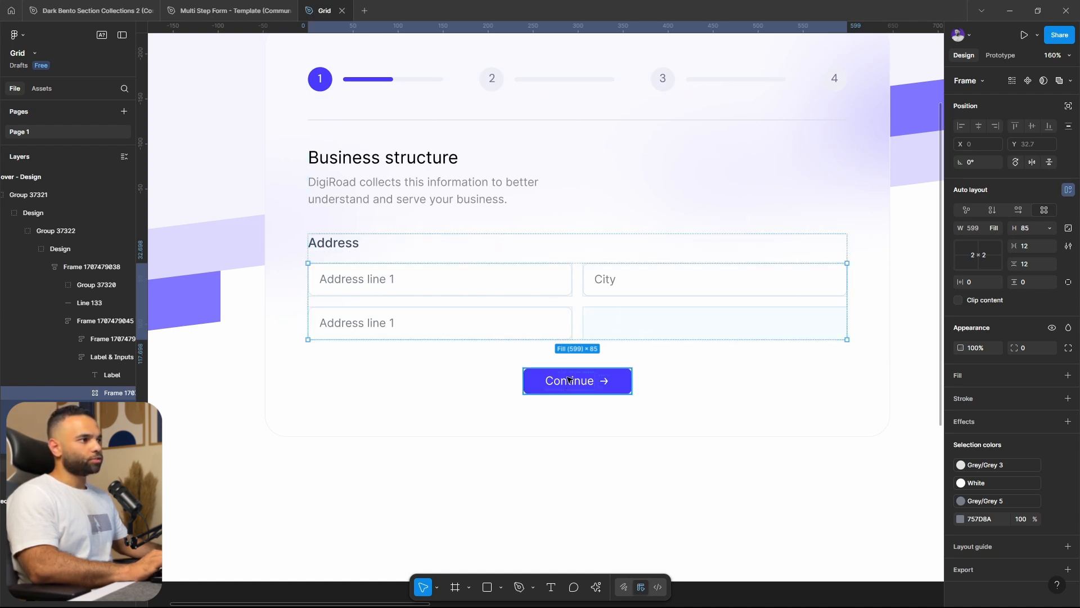
Examine how the cards in the Banking, Lending, Payments section occupy and span the cells of their grid
{"action": "left_click", "coordinate": [618, 431]}
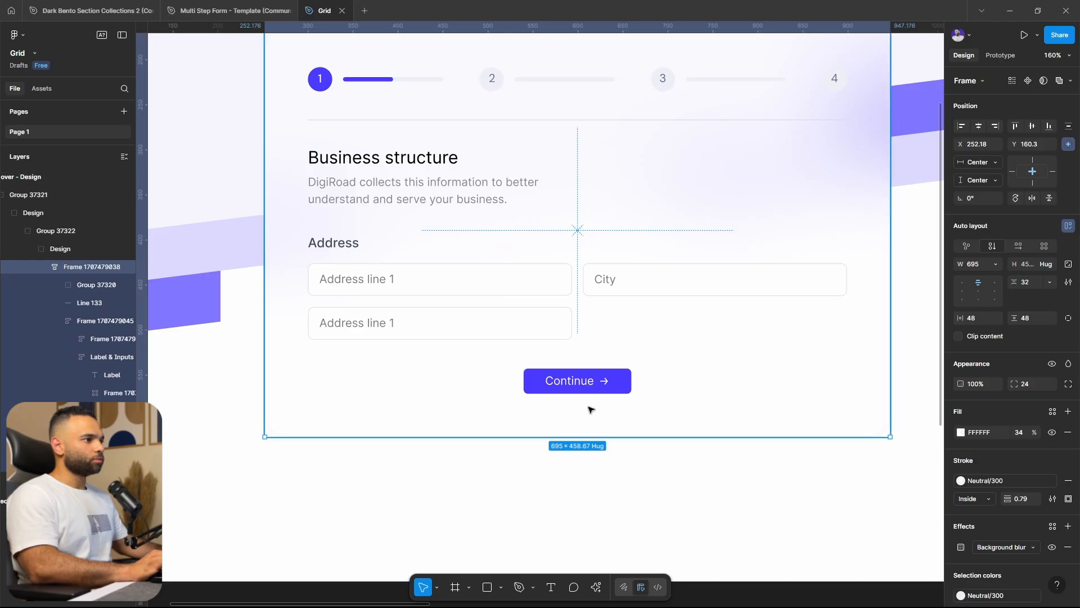
{"action": "scroll", "coordinate": [588, 405], "scroll_direction": "down", "scroll_amount": 5}
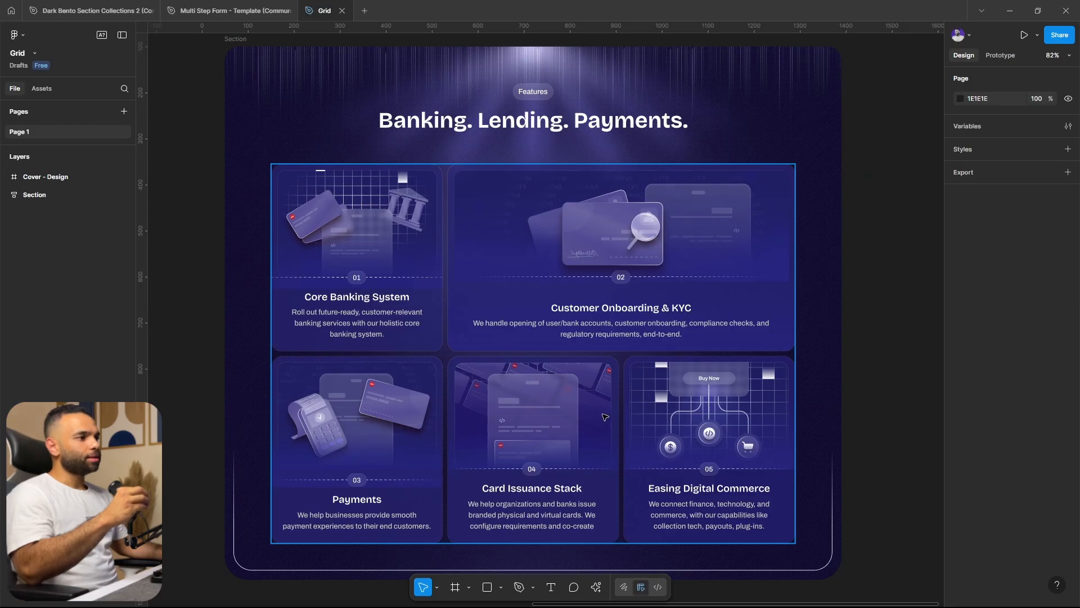
{"action": "left_click", "coordinate": [531, 425]}
{"action": "left_click", "coordinate": [531, 425]}
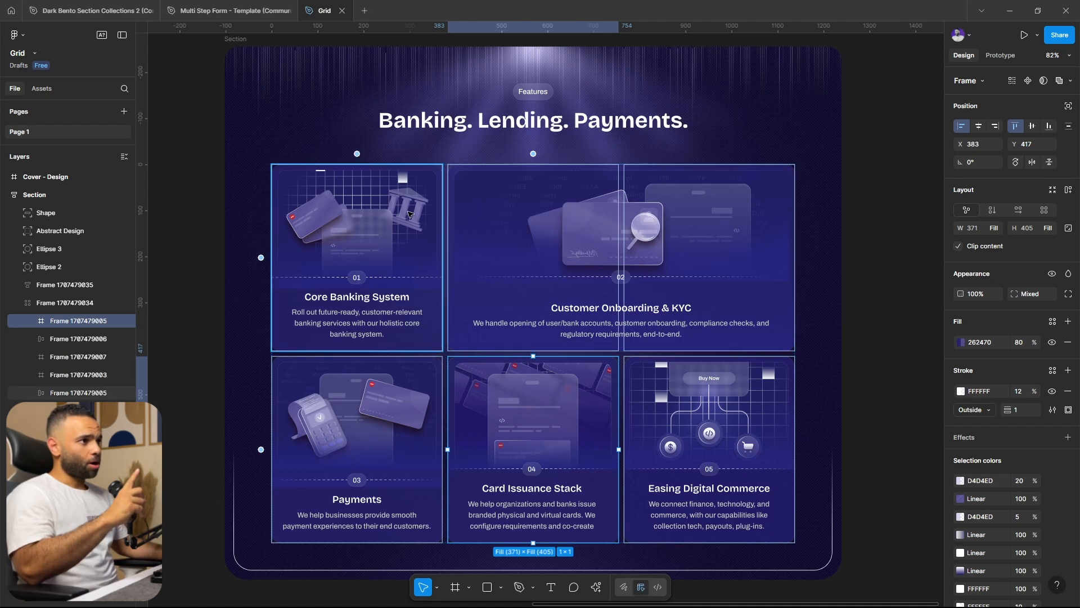
{"action": "left_click", "coordinate": [427, 243]}
{"action": "left_click", "coordinate": [569, 248]}
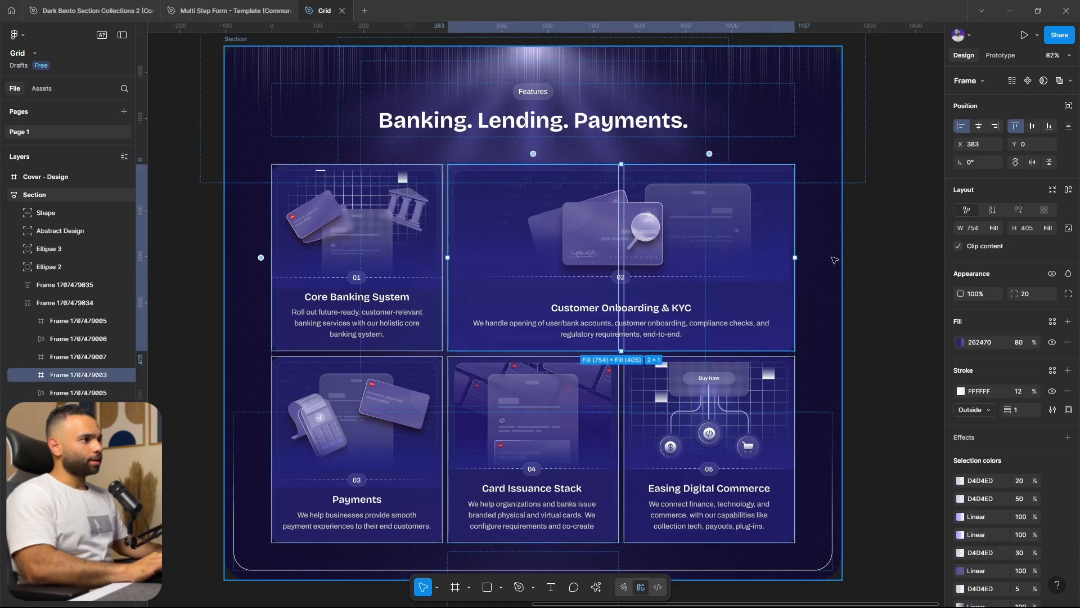
{"action": "left_click_drag", "start_coordinate": [834, 258], "coordinate": [780, 255]}
{"action": "left_click", "coordinate": [844, 311]}
Duplicate the whole Banking, Lending, Payments section beside the original
{"action": "scroll", "coordinate": [728, 329], "scroll_direction": "down", "scroll_amount": 2}
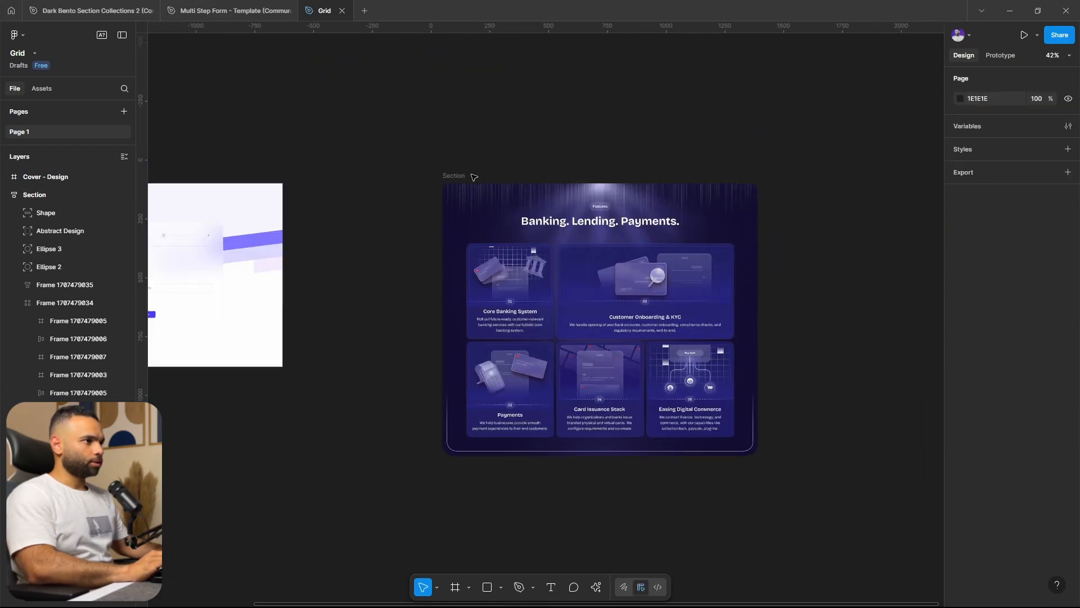
{"action": "left_click", "coordinate": [462, 177]}
{"action": "key", "text": "ctrl+d"}
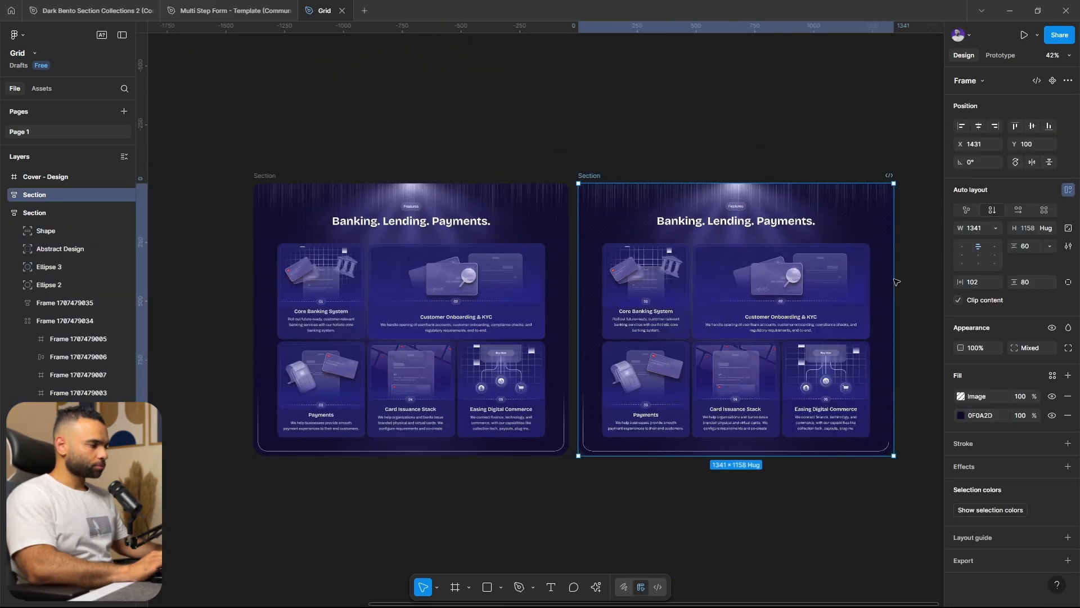
{"action": "left_click_drag", "start_coordinate": [893, 279], "coordinate": [780, 271]}
Switch the card grid in the duplicated section from Grid to Vertical auto layout flow
{"action": "scroll", "coordinate": [662, 282], "scroll_direction": "up", "scroll_amount": 5}
{"action": "left_click", "coordinate": [383, 271]}
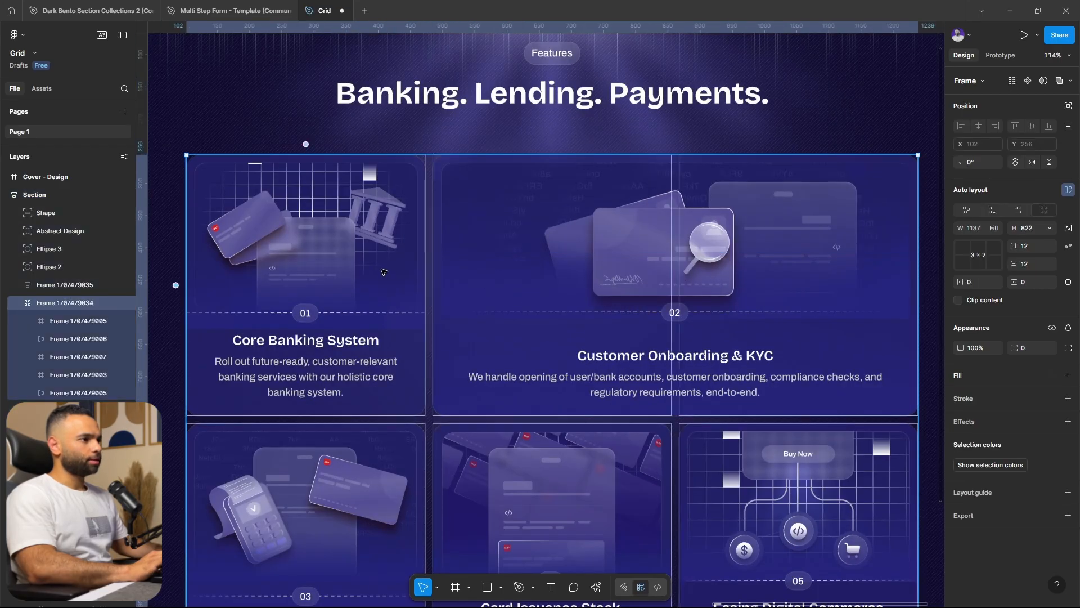
{"action": "left_click", "coordinate": [476, 315]}
{"action": "scroll", "coordinate": [503, 316], "scroll_direction": "down", "scroll_amount": 3}
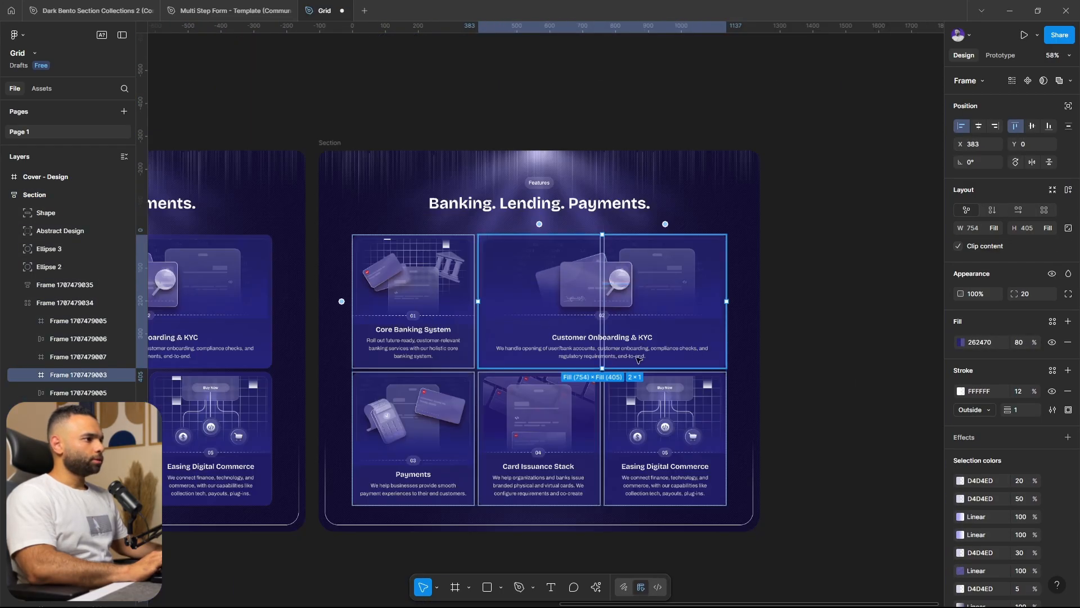
{"action": "left_click", "coordinate": [798, 317]}
{"action": "left_click", "coordinate": [563, 310]}
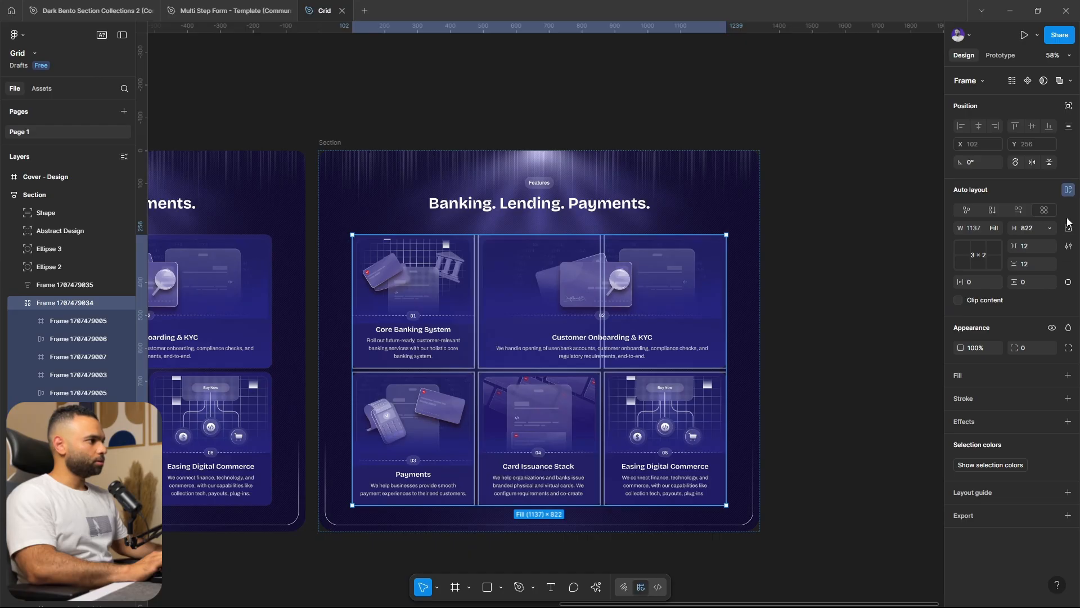
{"action": "left_click", "coordinate": [993, 210]}
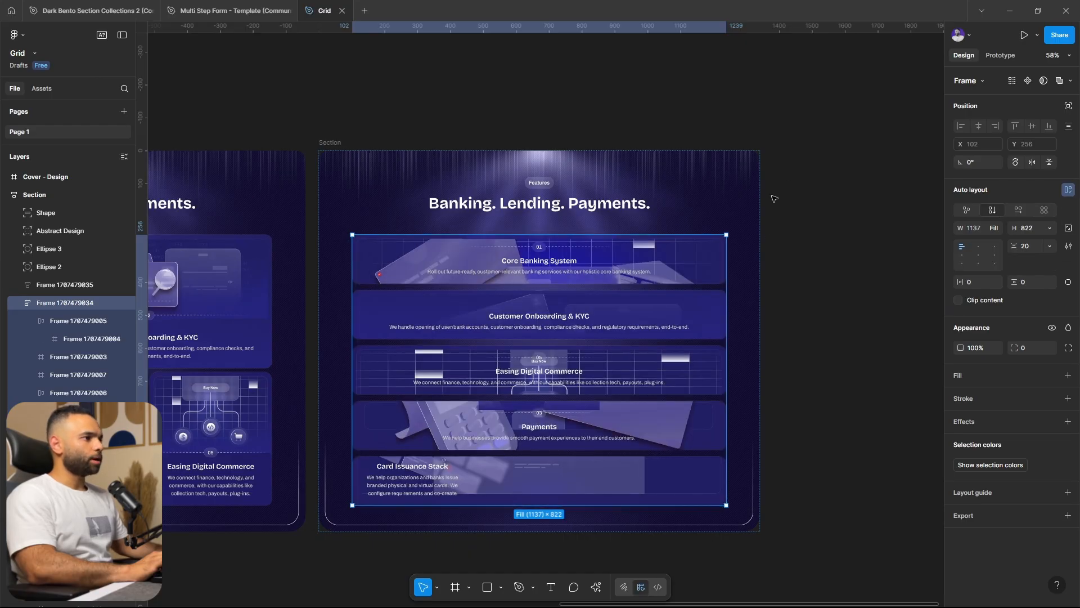
Wrap the Core Banking System and Customer Onboarding & KYC cards together in a new auto layout frame
{"action": "left_click", "coordinate": [612, 259]}
{"action": "left_click", "coordinate": [612, 313], "text": "shift"}
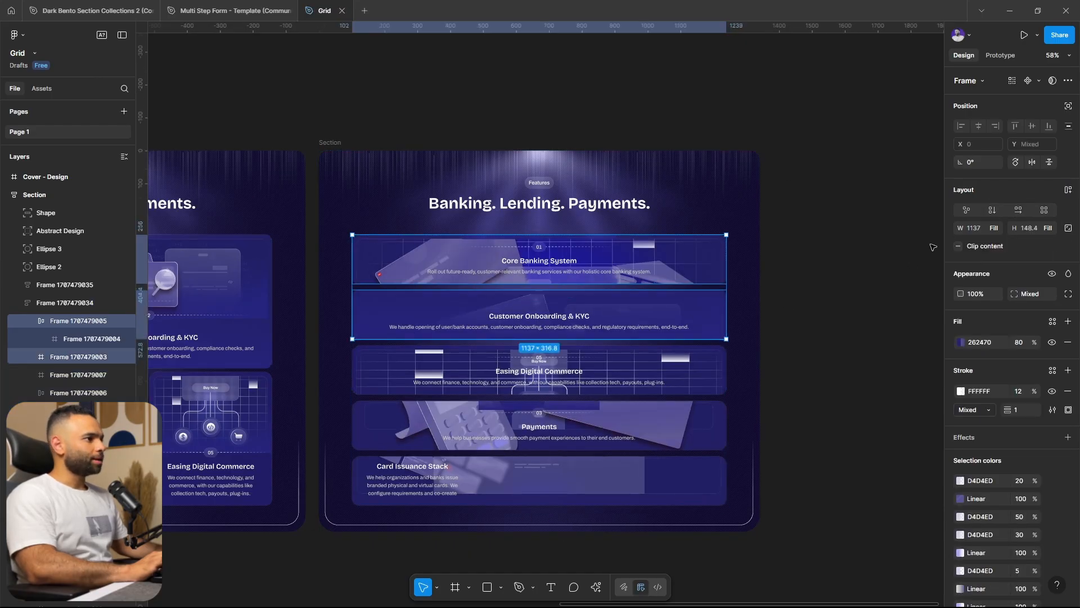
{"action": "key", "text": "shift+a"}
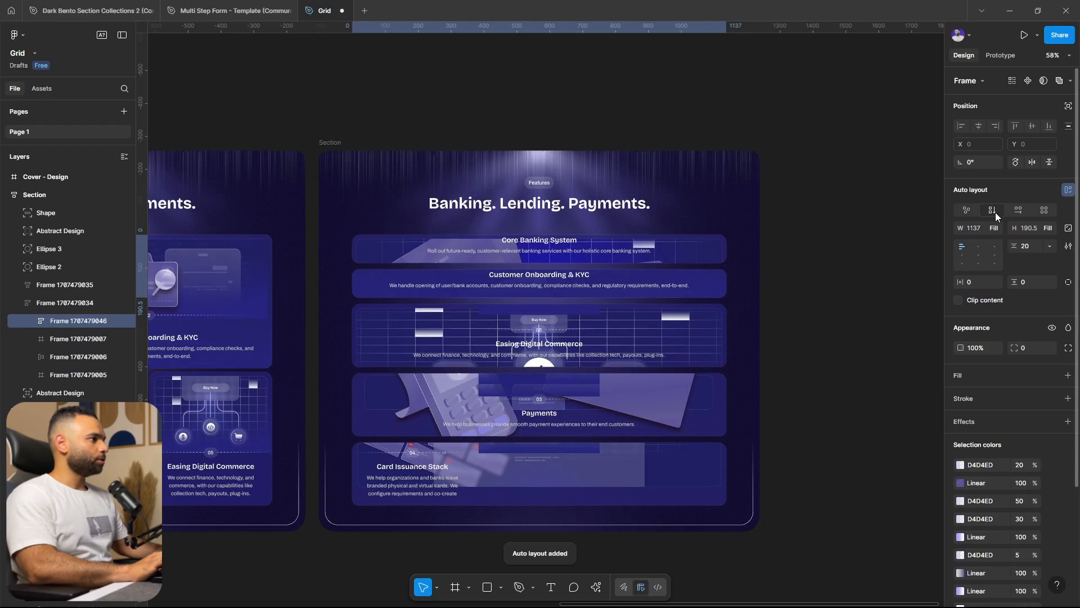
Switch the frame wrapping Core Banking System and Customer Onboarding & KYC to Horizontal flow and enlarge its height to 384
{"action": "left_click", "coordinate": [1018, 210]}
{"action": "scroll", "coordinate": [495, 269], "scroll_direction": "up", "scroll_amount": 5}
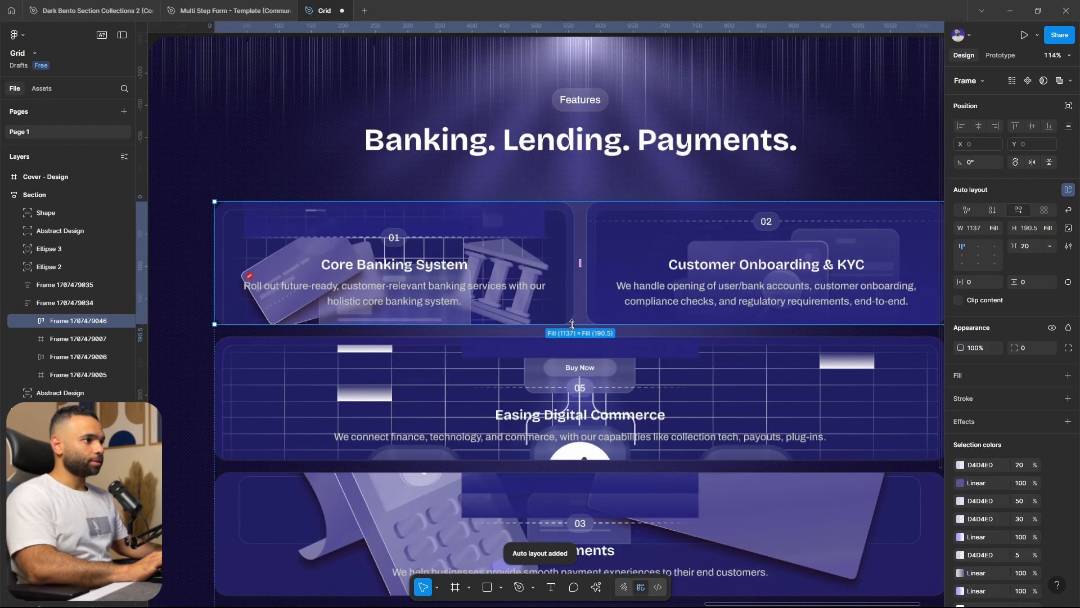
{"action": "left_click_drag", "start_coordinate": [573, 370], "coordinate": [582, 448]}
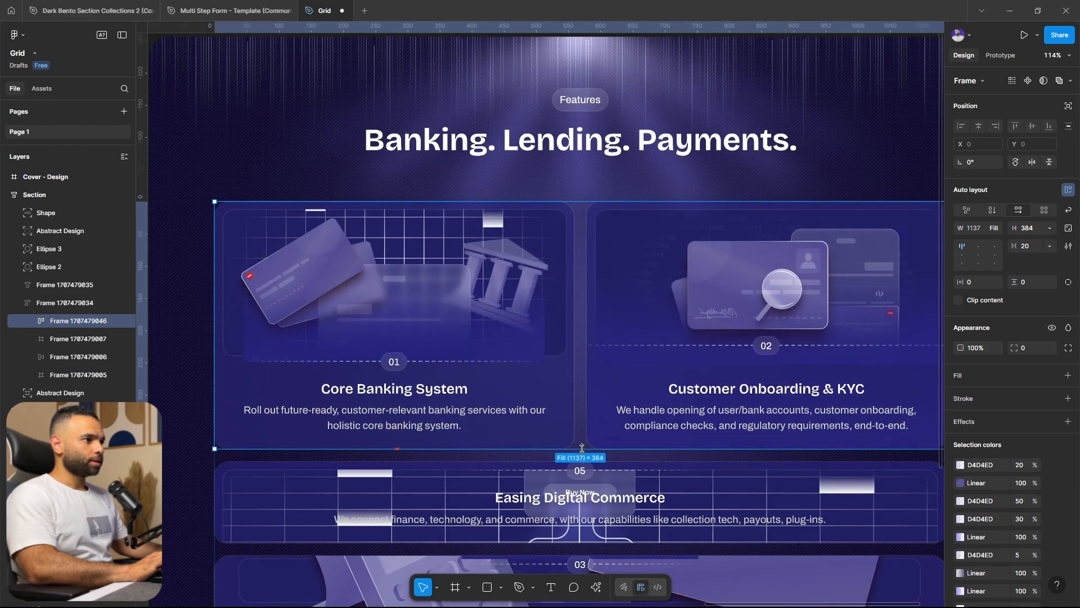
{"action": "scroll", "coordinate": [582, 267], "scroll_direction": "down", "scroll_amount": 2}
{"action": "scroll", "coordinate": [596, 332], "scroll_direction": "up", "scroll_amount": 1}
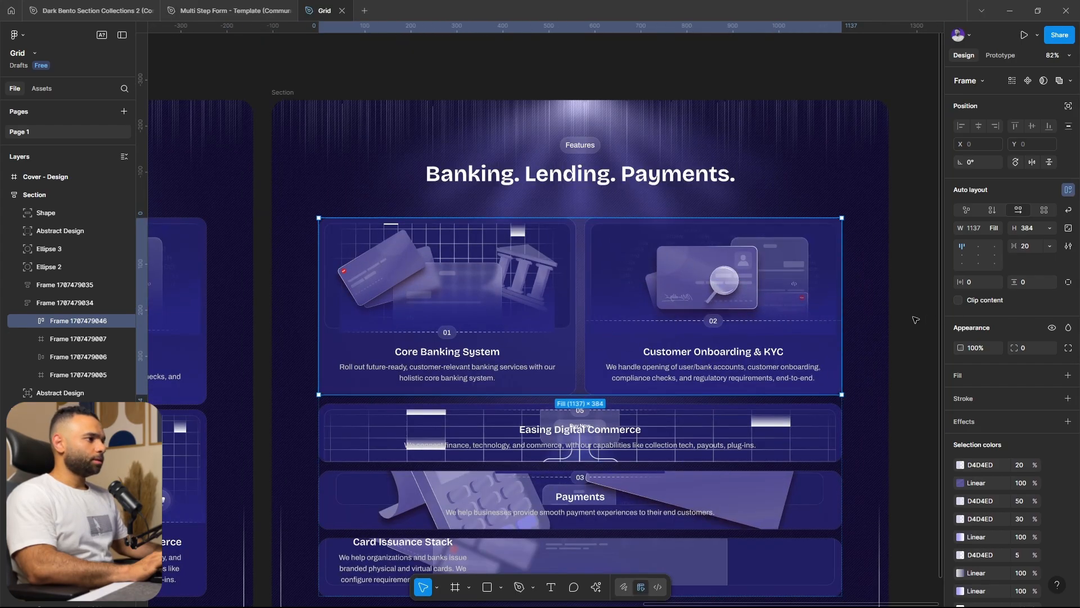
{"action": "key", "text": "Escape"}
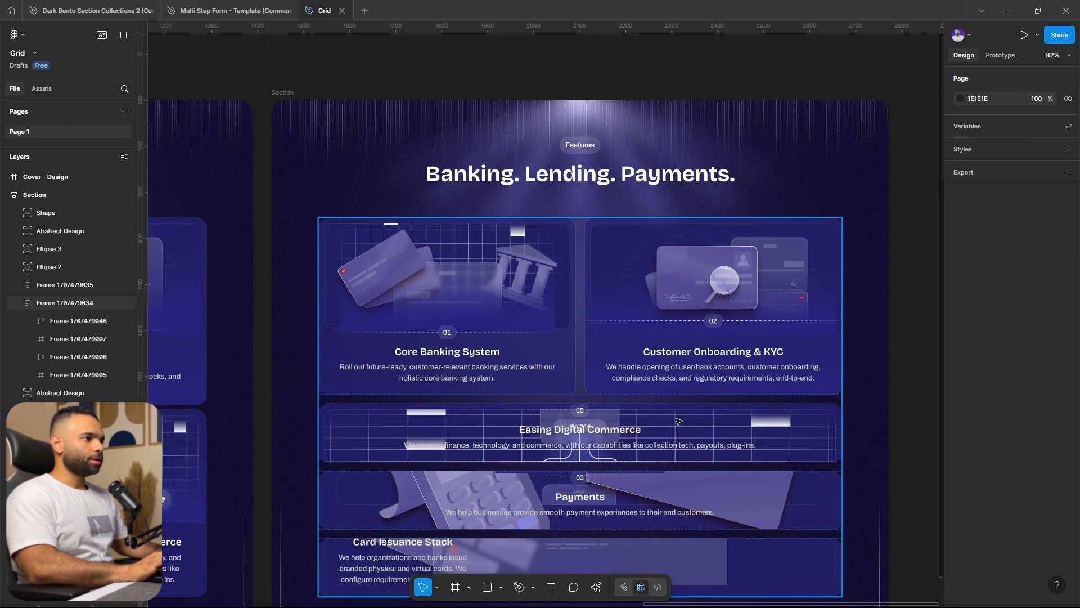
Widen the Customer Onboarding & KYC card in the horizontal row to 807 so the Core Banking System card narrows beside it
{"action": "left_click", "coordinate": [605, 299]}
{"action": "double_click", "coordinate": [698, 287]}
{"action": "left_click", "coordinate": [528, 288]}
{"action": "scroll", "coordinate": [713, 309], "scroll_direction": "down", "scroll_amount": 2}
{"action": "left_click_drag", "start_coordinate": [713, 310], "coordinate": [766, 307]}
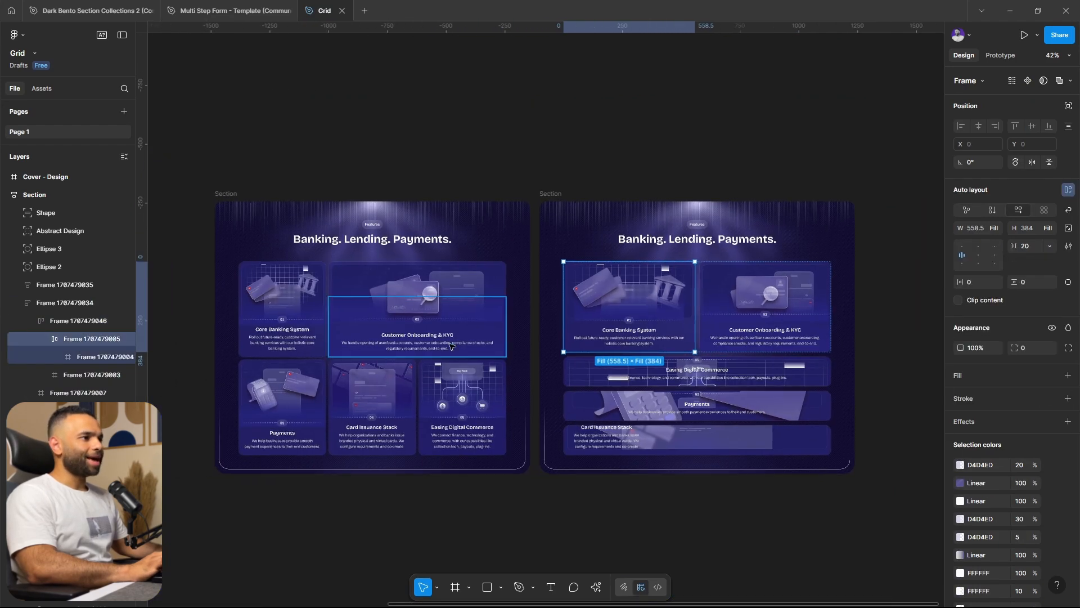
{"action": "scroll", "coordinate": [497, 350], "scroll_direction": "up", "scroll_amount": 3}
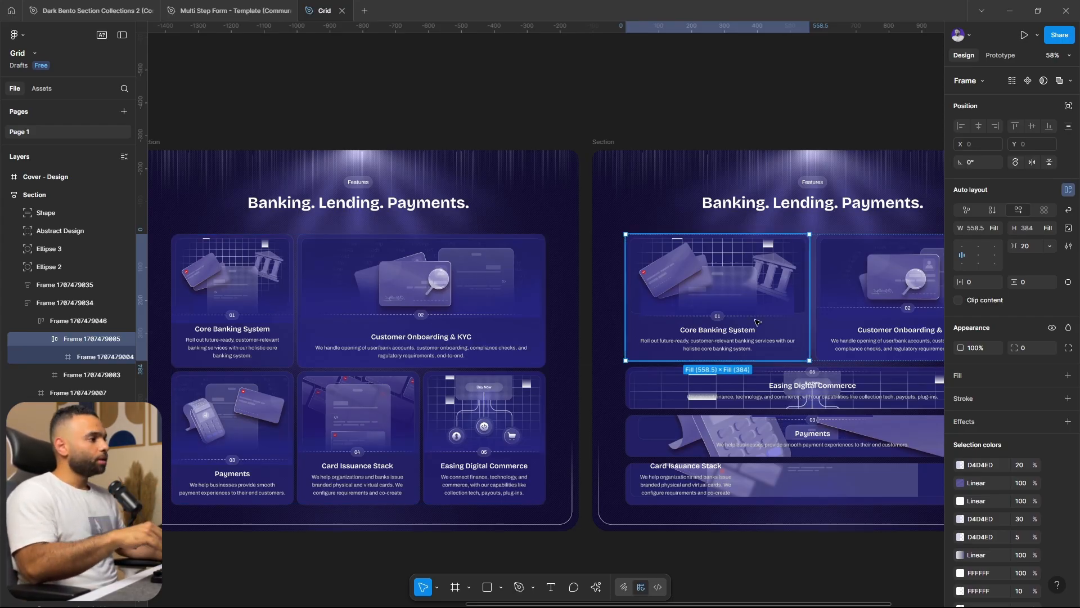
{"action": "scroll", "coordinate": [847, 304], "scroll_direction": "right", "scroll_amount": 2}
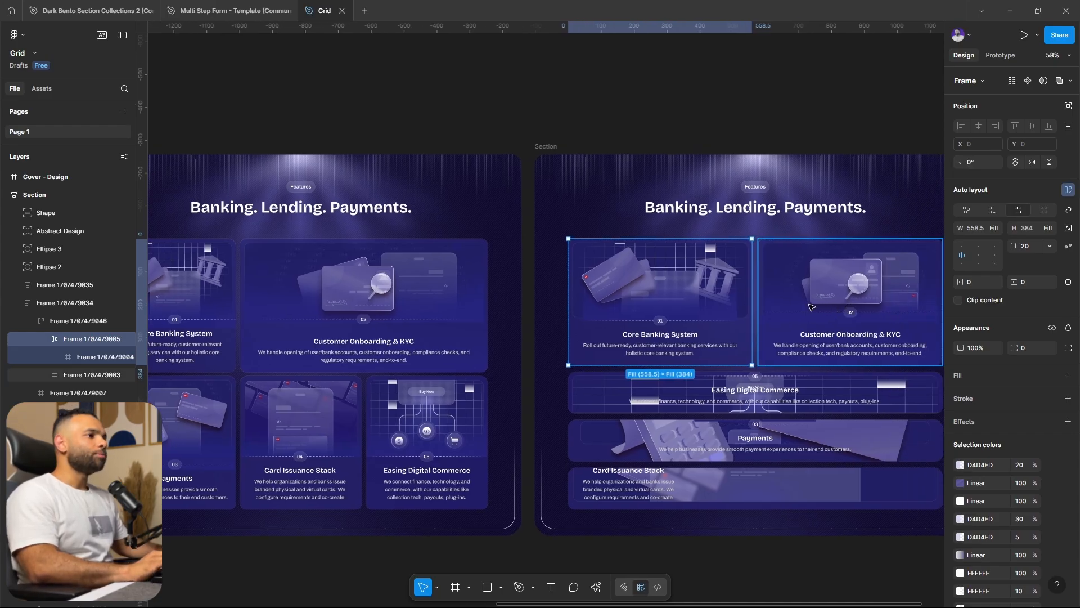
{"action": "left_click", "coordinate": [824, 288]}
{"action": "left_click_drag", "start_coordinate": [707, 323], "coordinate": [683, 333]}
{"action": "scroll", "coordinate": [853, 401], "scroll_direction": "right", "scroll_amount": 3}
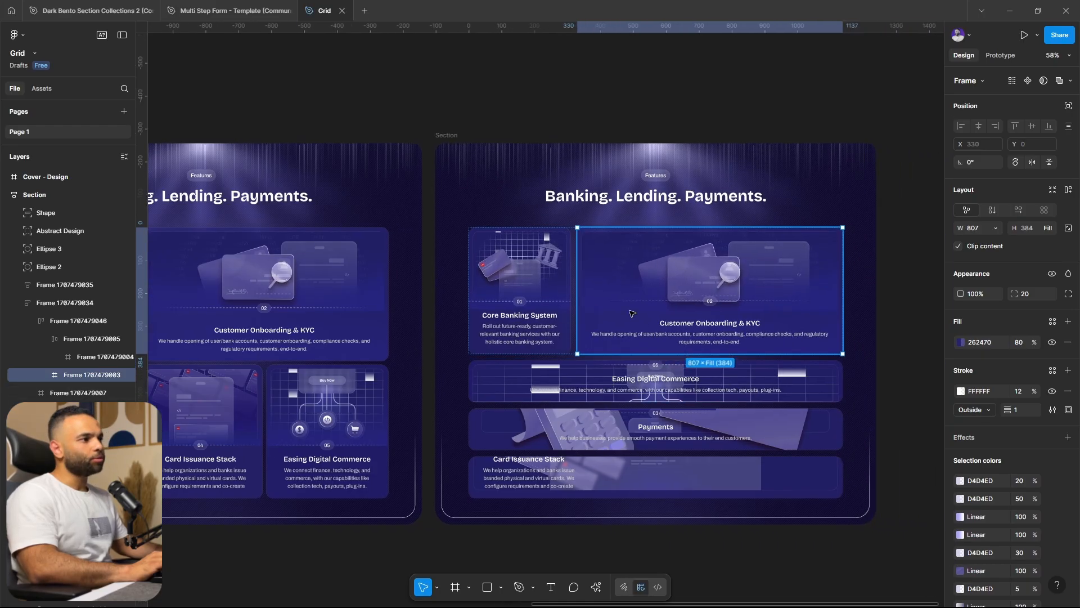
Delete the section copy that was being rebuilt with nested auto layouts
{"action": "left_click", "coordinate": [519, 304]}
{"action": "left_click", "coordinate": [687, 392]}
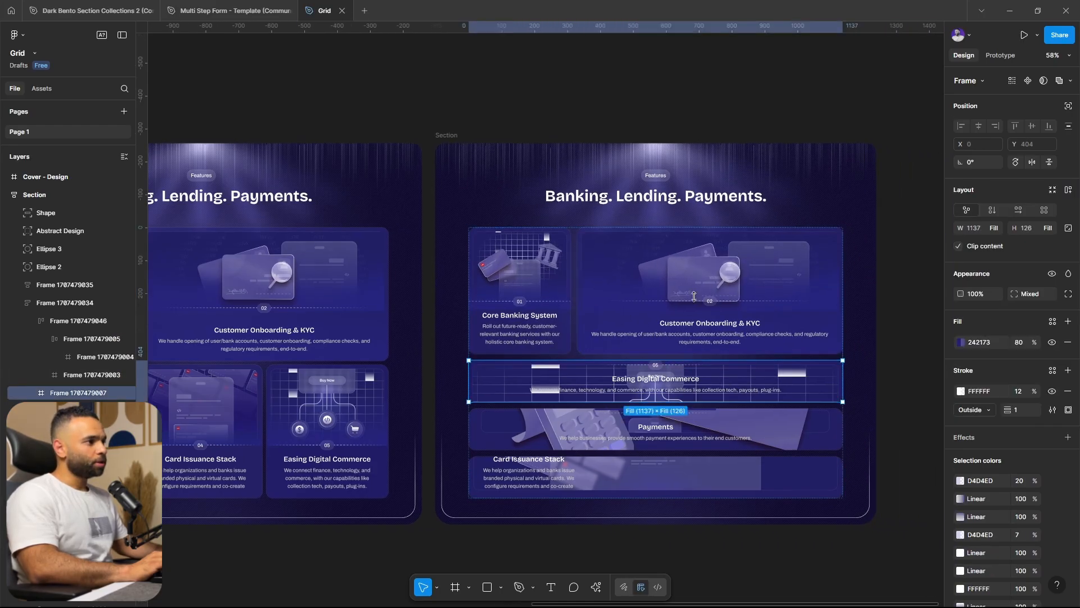
{"action": "left_click", "coordinate": [696, 304]}
{"action": "left_click_drag", "start_coordinate": [833, 279], "coordinate": [886, 330]}
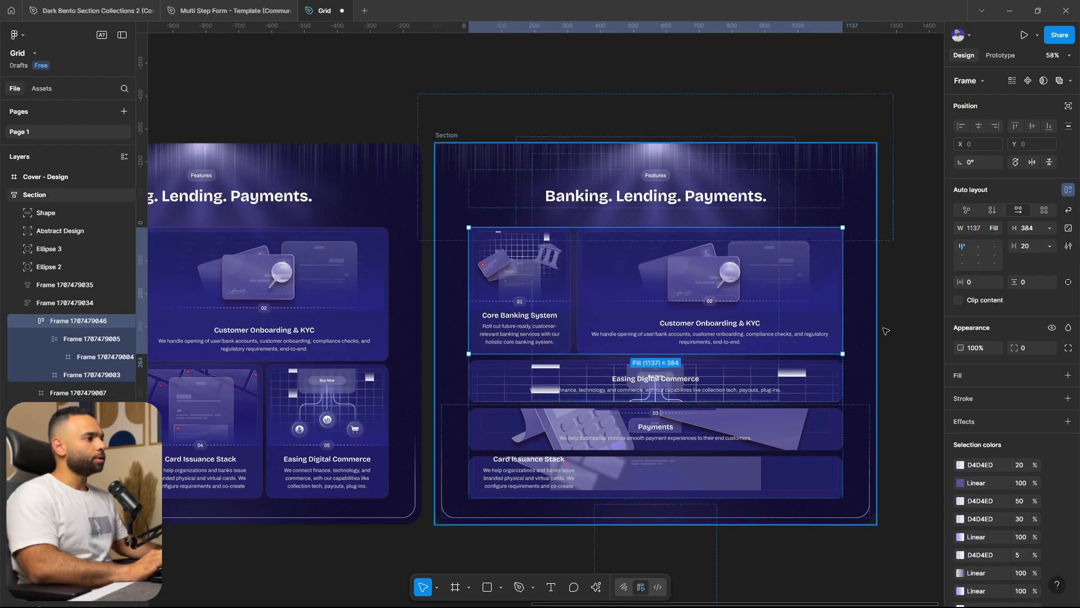
{"action": "left_click", "coordinate": [897, 301]}
{"action": "scroll", "coordinate": [897, 299], "scroll_direction": "down", "scroll_amount": 2}
{"action": "left_click", "coordinate": [576, 176]}
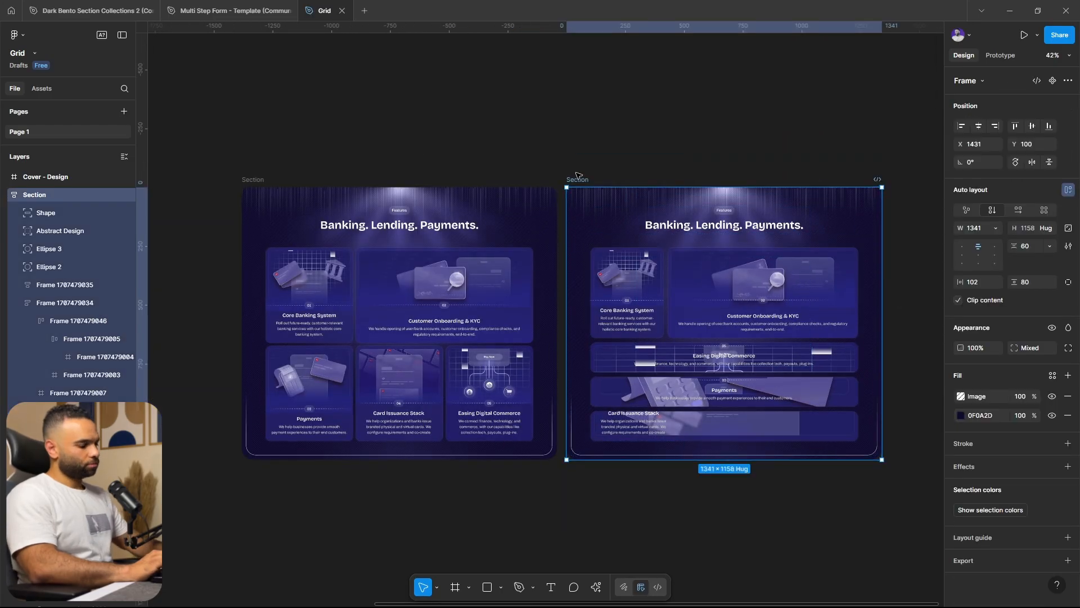
{"action": "key", "text": "Delete"}
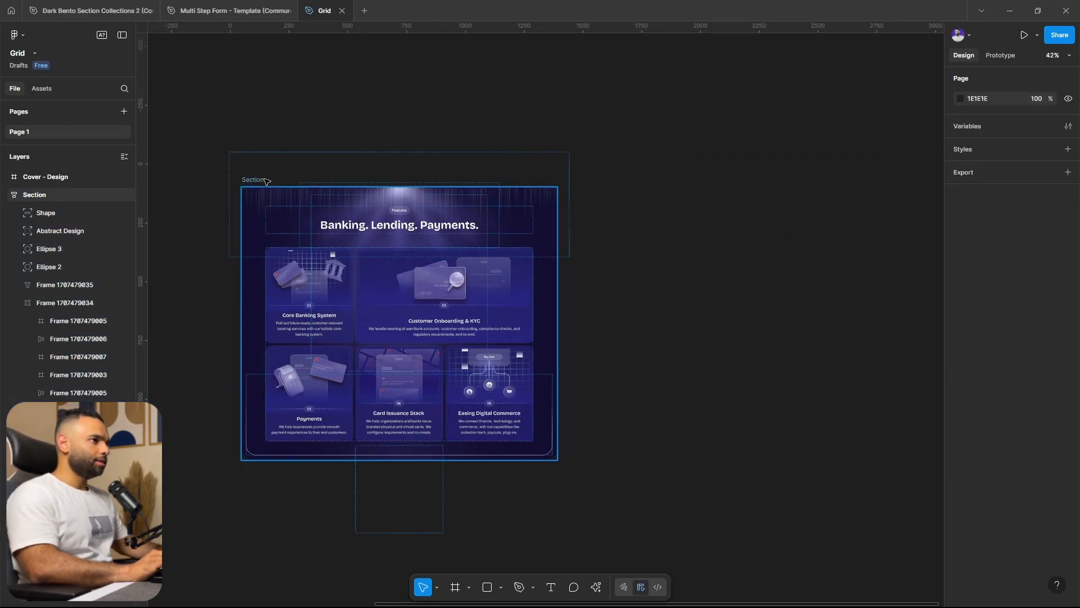
Duplicate the original Banking, Lending, Payments grid section and place the fresh copy beside it
{"action": "left_click", "coordinate": [266, 180]}
{"action": "key", "text": "ctrl+d"}
{"action": "left_click_drag", "start_coordinate": [845, 324], "coordinate": [801, 321]}
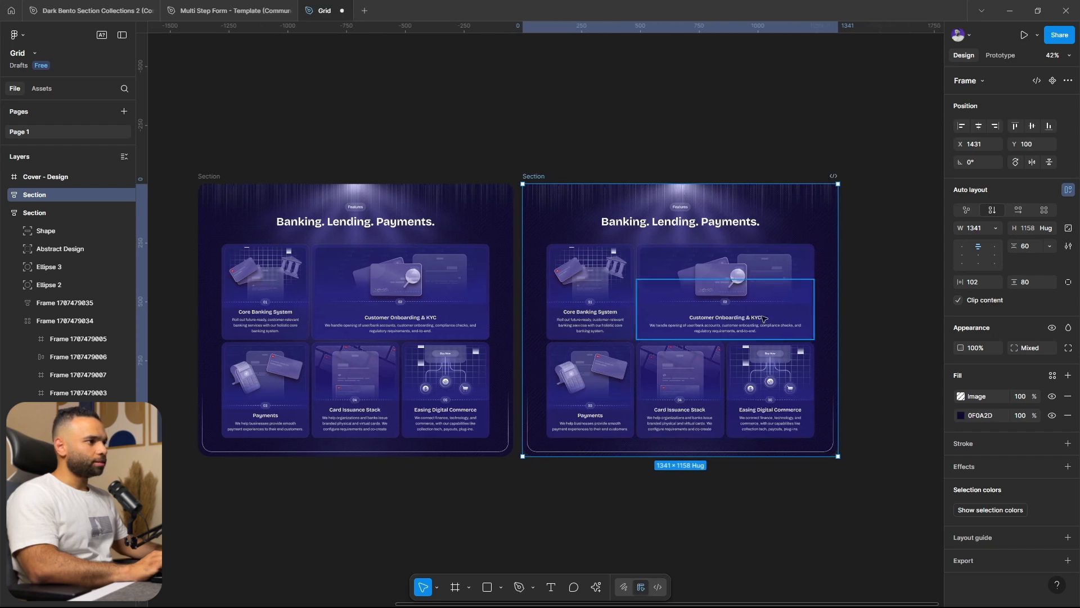
Delete all five cards from the grid in the duplicated section while keeping the grid frame itself
{"action": "scroll", "coordinate": [739, 317], "scroll_direction": "up", "scroll_amount": 2}
{"action": "double_click", "coordinate": [539, 253]}
{"action": "double_click", "coordinate": [539, 256]}
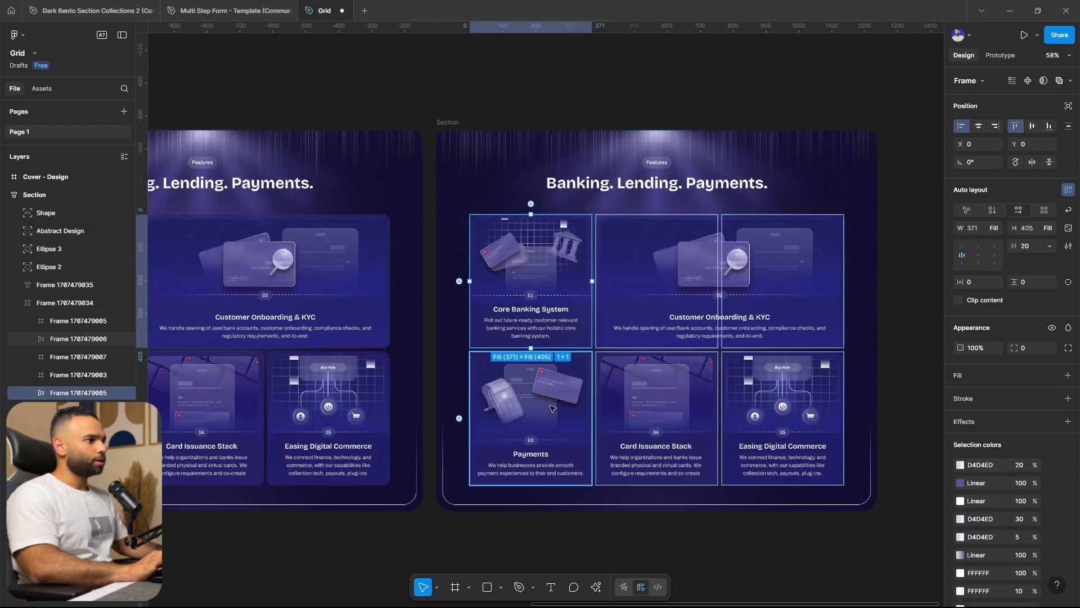
{"action": "left_click", "coordinate": [623, 414], "text": "shift"}
{"action": "left_click", "coordinate": [563, 410], "text": "shift"}
{"action": "left_click", "coordinate": [737, 303], "text": "shift"}
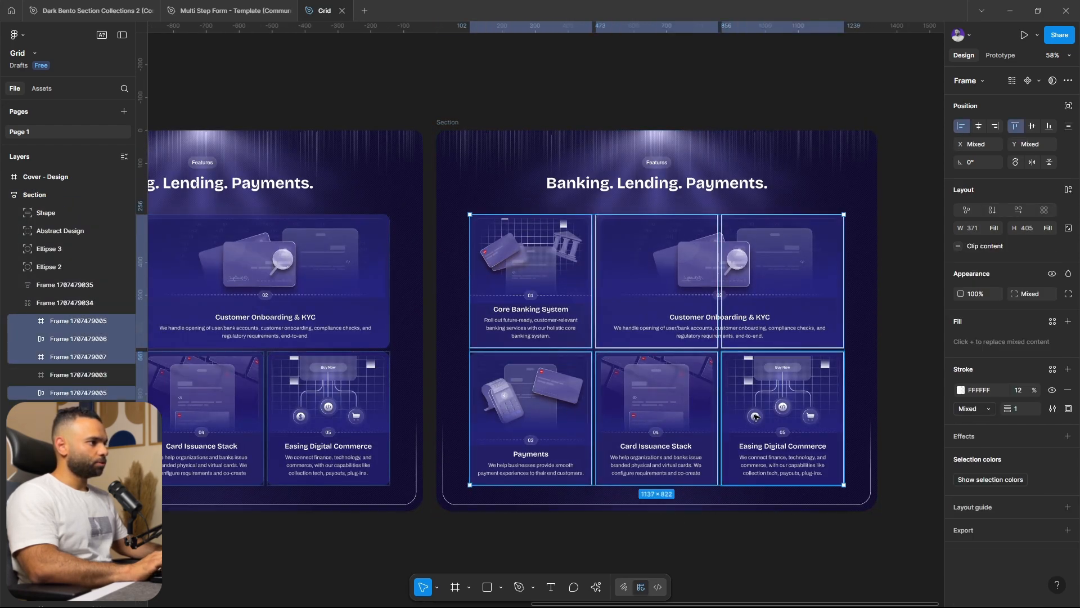
{"action": "key", "text": "Delete"}
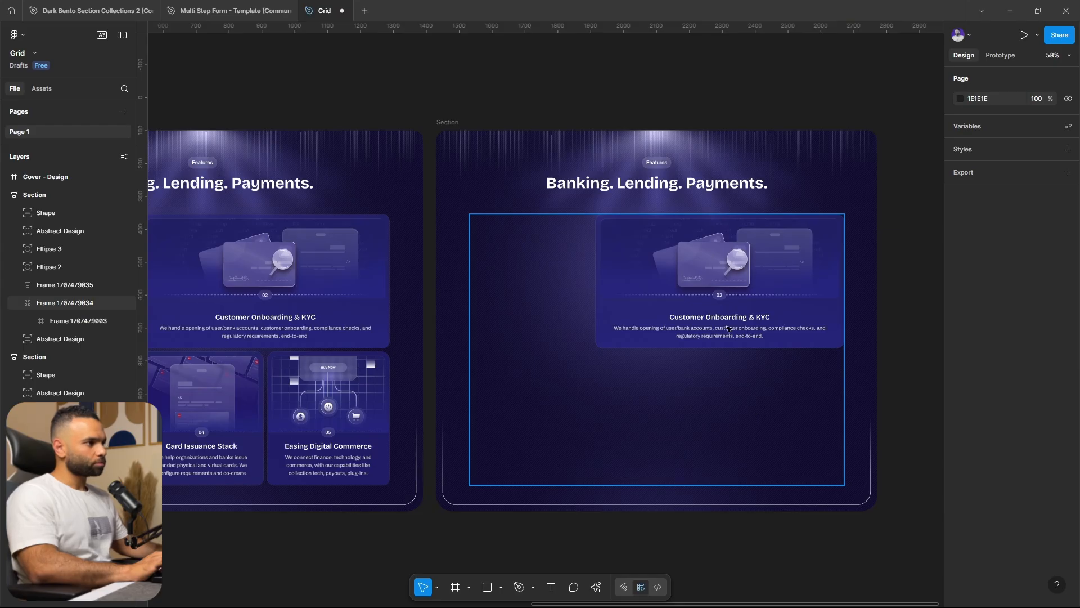
{"action": "left_click", "coordinate": [729, 329]}
{"action": "key", "text": "Delete"}
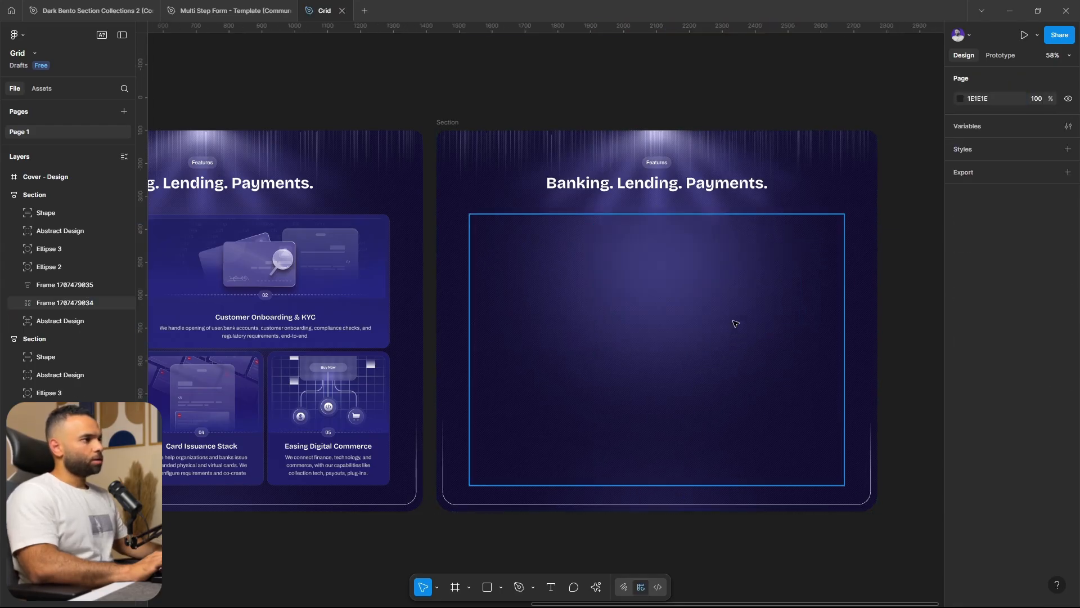
Set the column gap and row gap of the empty 3 × 2 grid to 24
{"action": "left_click", "coordinate": [747, 315]}
{"action": "scroll", "coordinate": [681, 426], "scroll_direction": "left", "scroll_amount": 1}
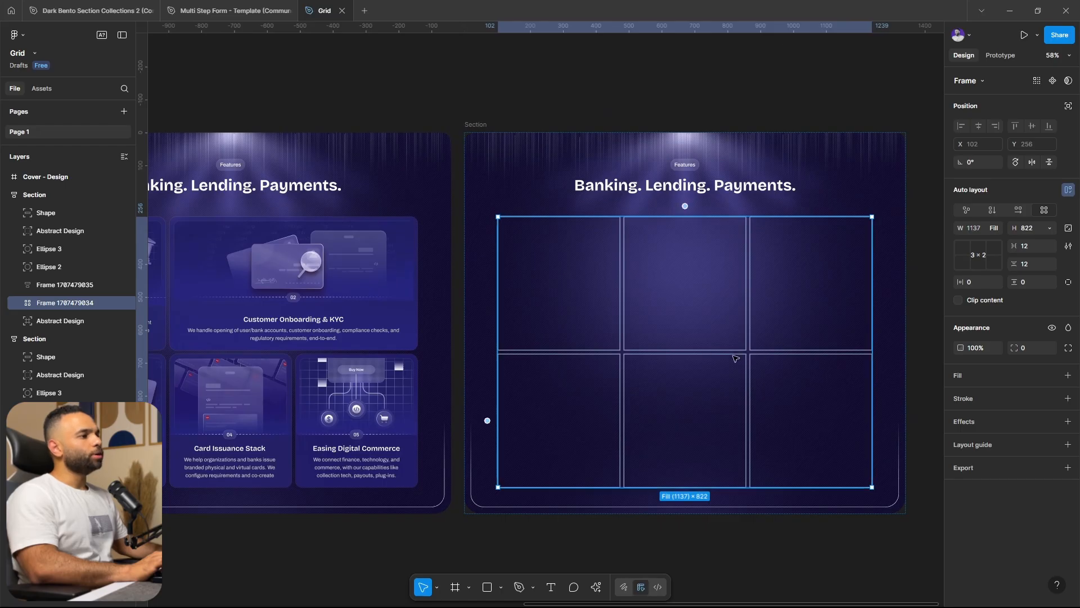
{"action": "scroll", "coordinate": [487, 420], "scroll_direction": "left", "scroll_amount": 4}
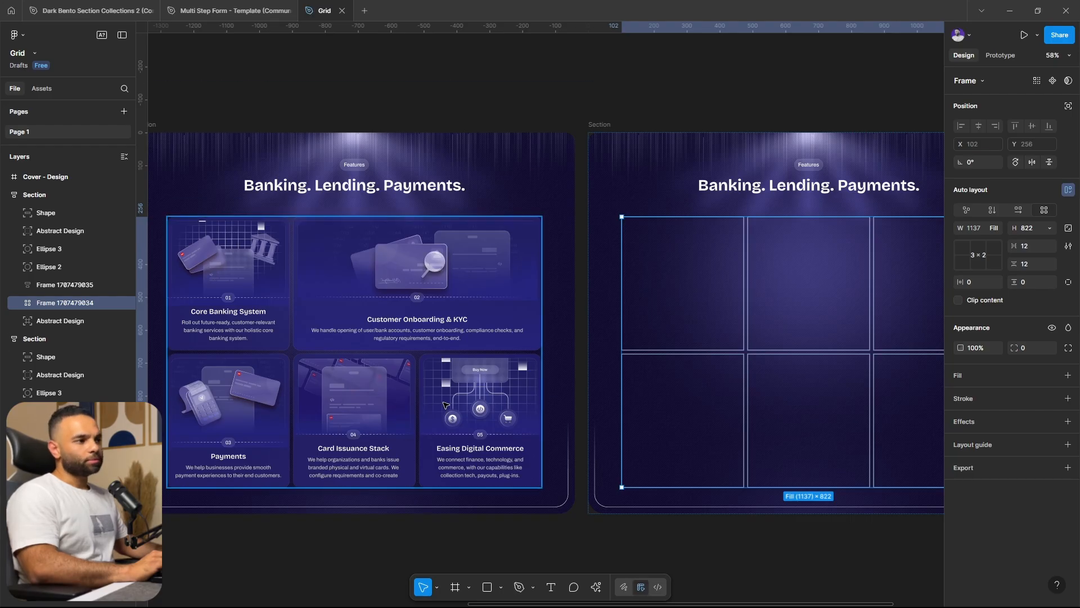
{"action": "scroll", "coordinate": [554, 296], "scroll_direction": "right", "scroll_amount": 5}
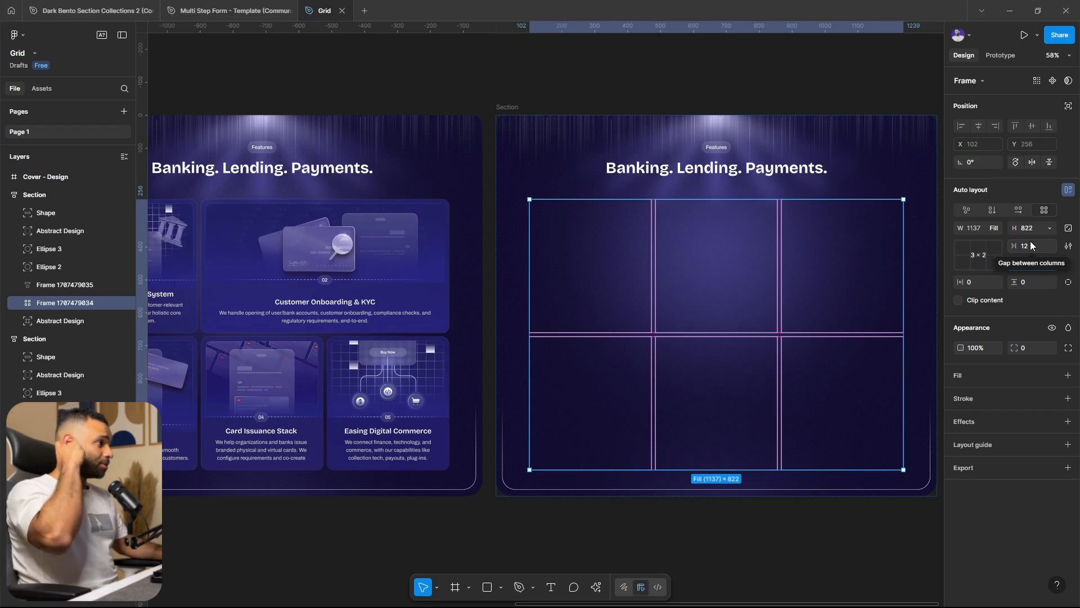
{"action": "left_click", "coordinate": [1024, 264]}
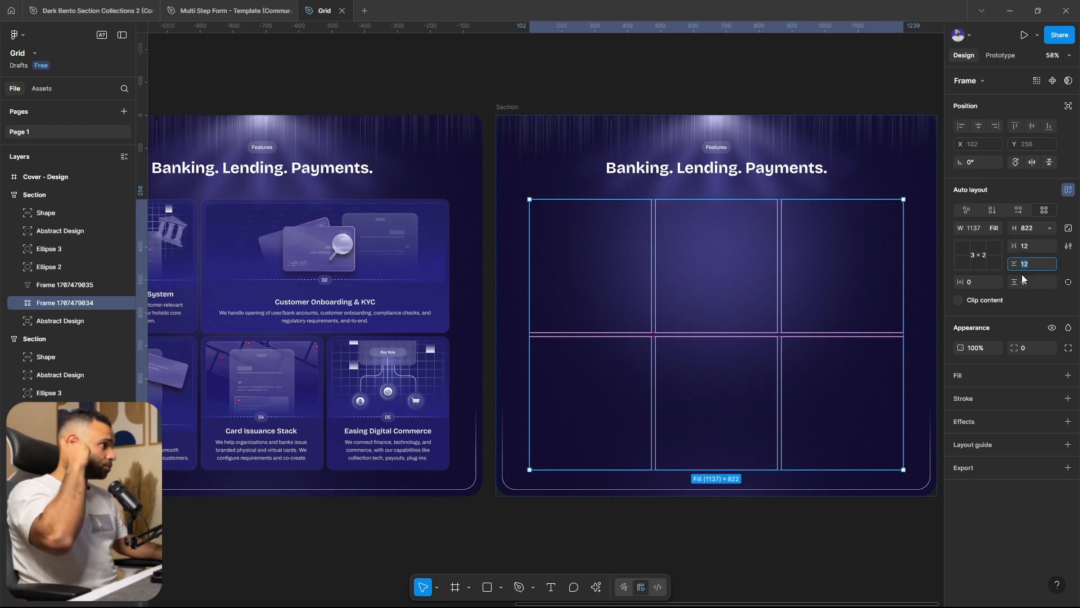
{"action": "left_click", "coordinate": [1034, 246]}
{"action": "type", "text": "24"}
{"action": "left_click", "coordinate": [1029, 262]}
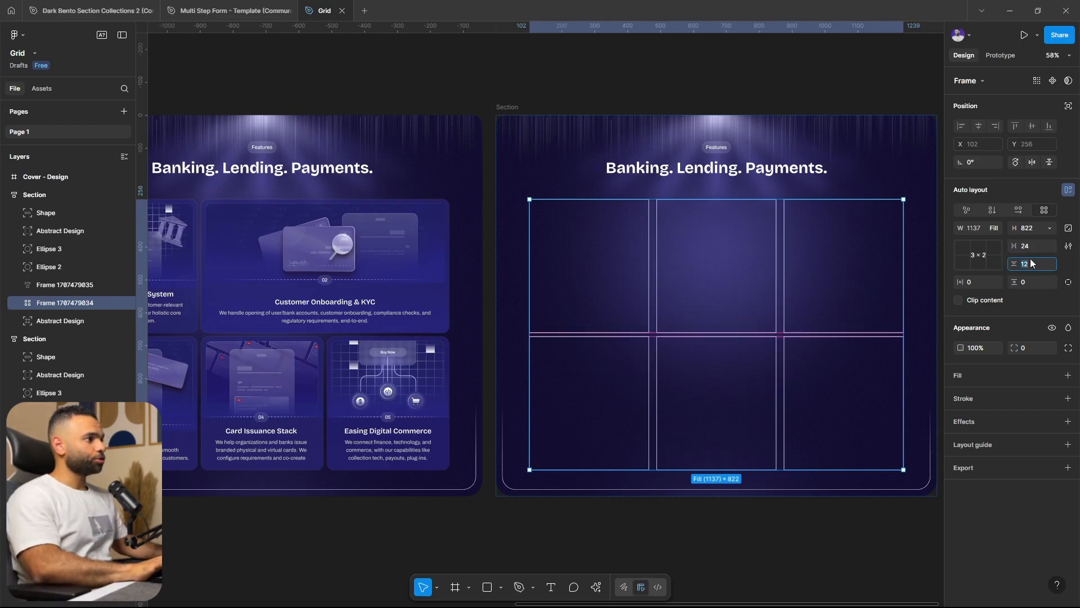
{"action": "type", "text": "24"}
Set both the column gap and the row gap of the empty grid back to 12
{"action": "left_click", "coordinate": [1034, 249]}
{"action": "type", "text": "12"}
{"action": "left_click", "coordinate": [1034, 261]}
{"action": "type", "text": "12"}
{"action": "left_click", "coordinate": [1033, 245]}
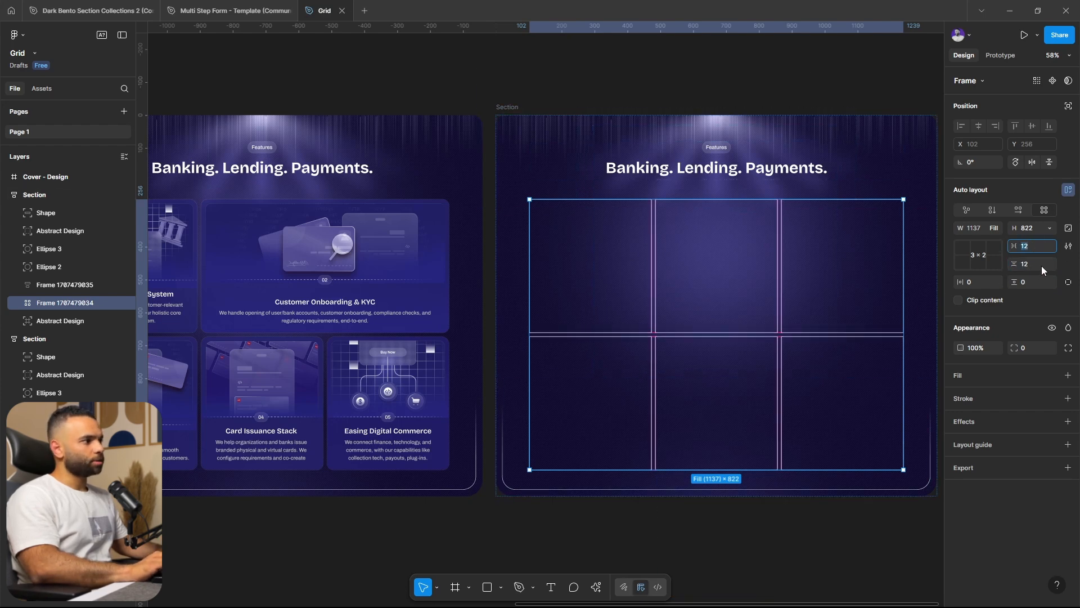
{"action": "left_click", "coordinate": [468, 542]}
Copy the Core Banking System card from the original section into the first cell of the empty grid
{"action": "left_click_drag", "start_coordinate": [463, 502], "coordinate": [497, 503]}
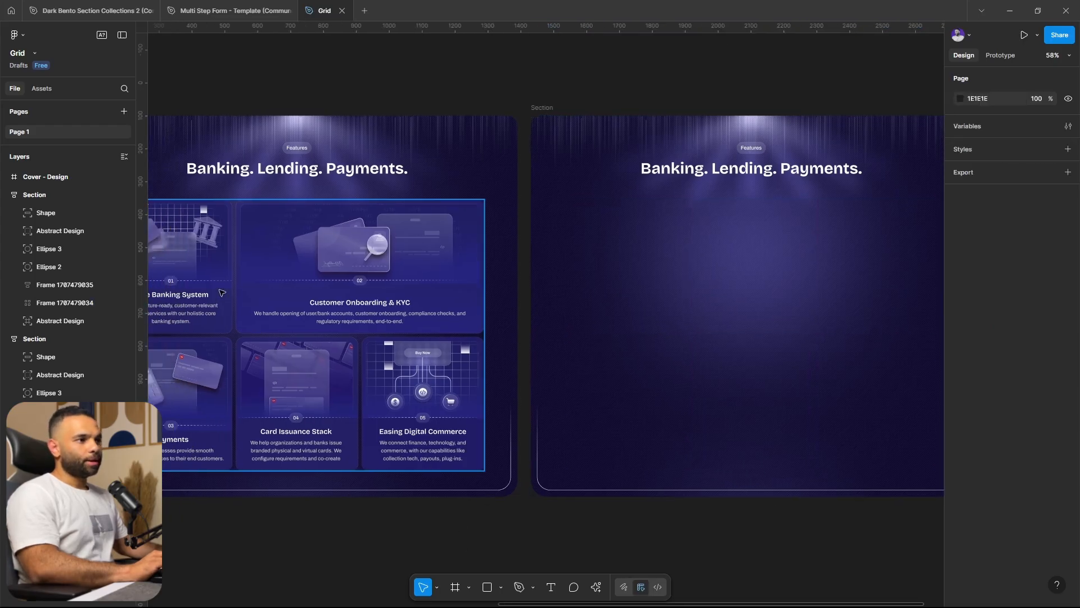
{"action": "left_click", "coordinate": [222, 293]}
{"action": "left_click", "coordinate": [223, 294]}
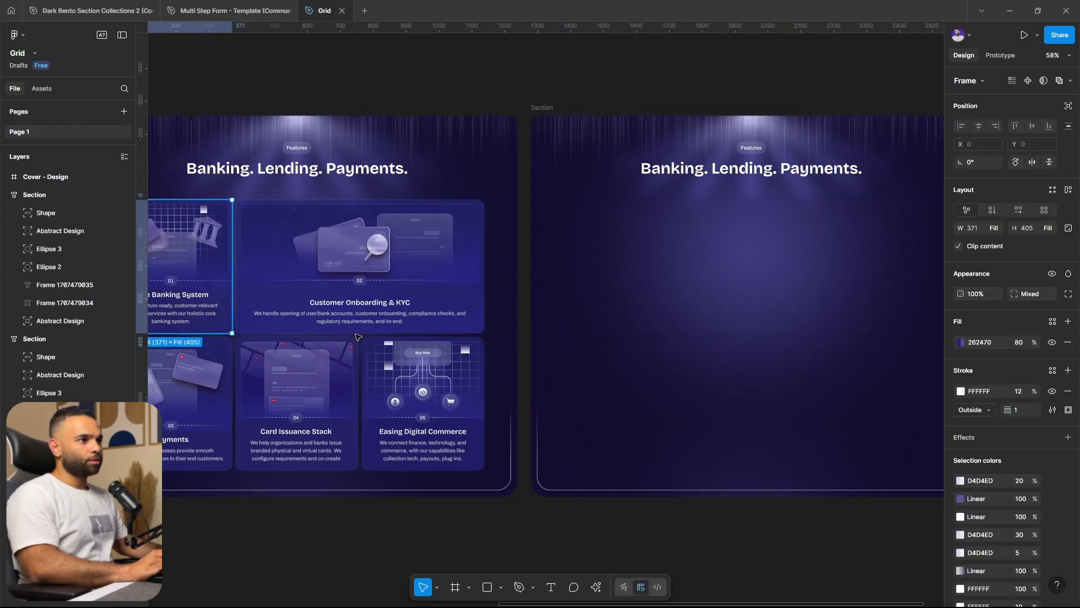
{"action": "left_click", "coordinate": [610, 266]}
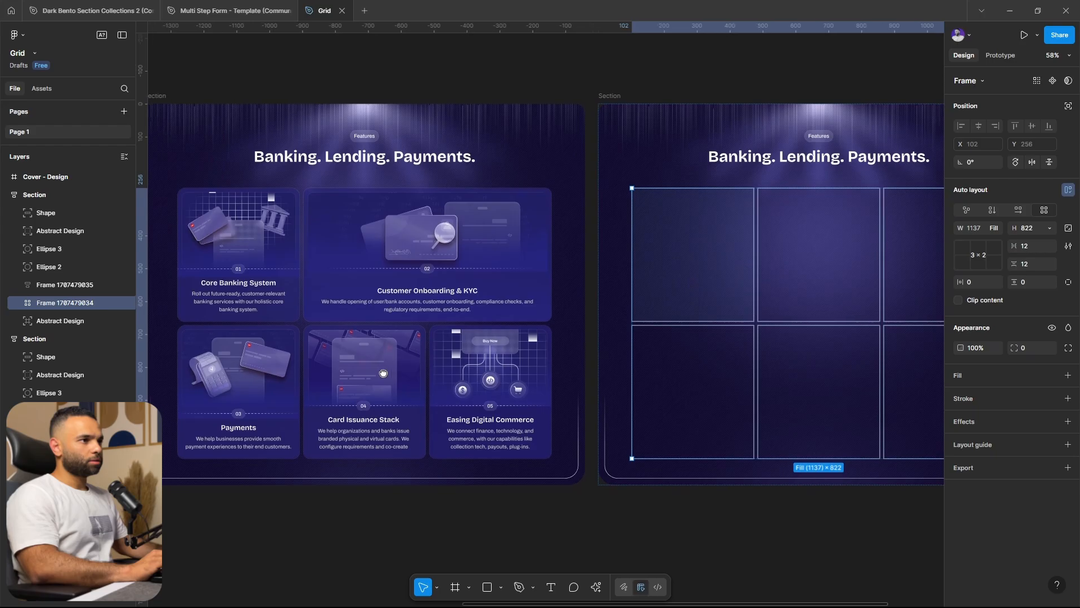
{"action": "left_click", "coordinate": [276, 245]}
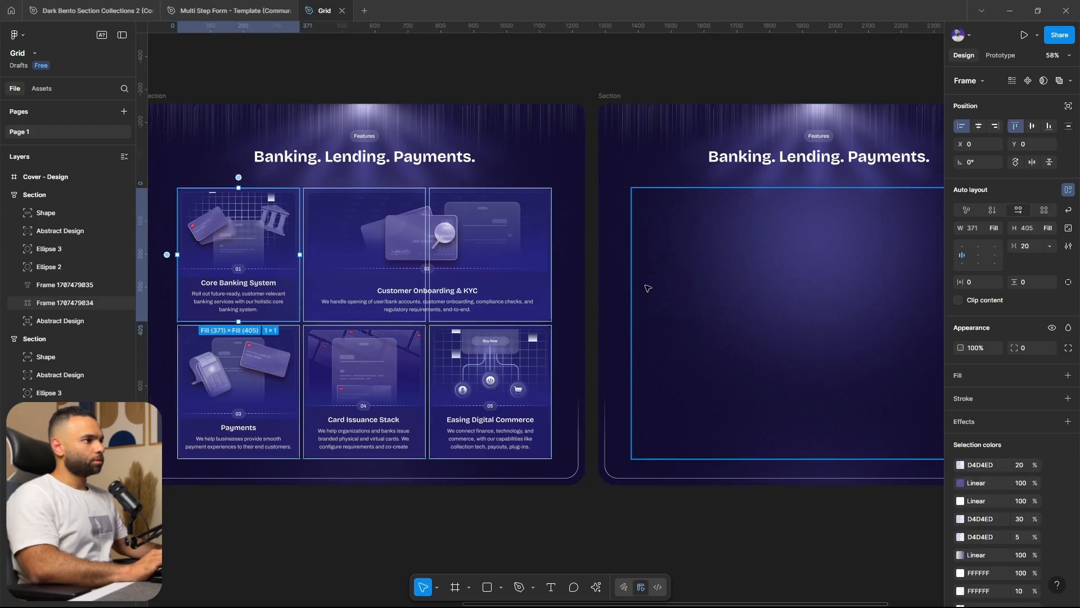
{"action": "left_click", "coordinate": [670, 258]}
{"action": "left_click_drag", "start_coordinate": [791, 383], "coordinate": [723, 389]}
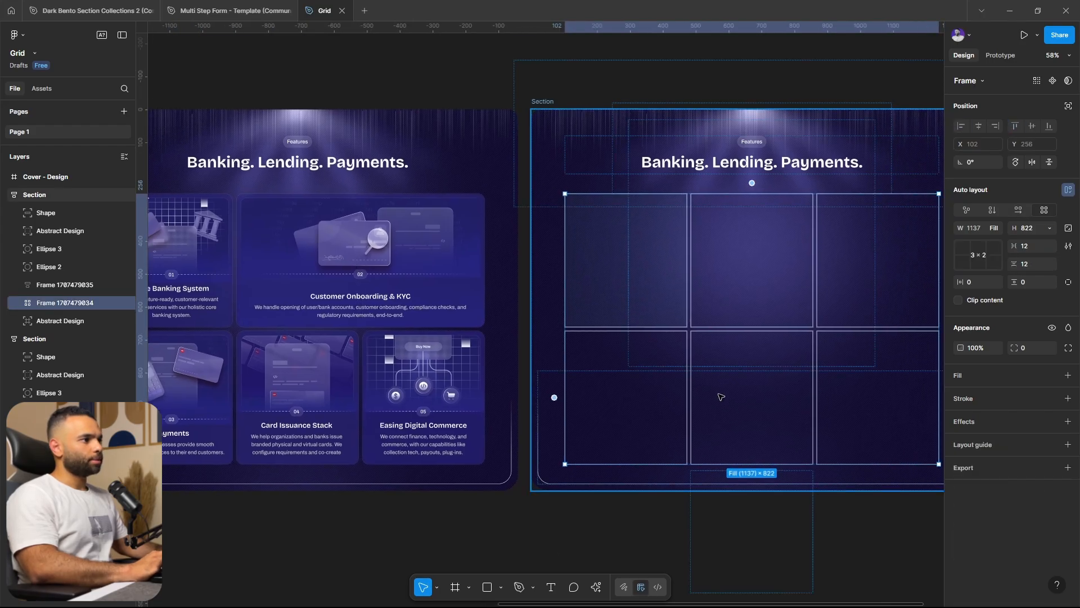
{"action": "key", "text": "ctrl+v"}
Copy the Customer Onboarding & KYC card from the original section into the grid cell beside the Core Banking System card
{"action": "left_click", "coordinate": [333, 258]}
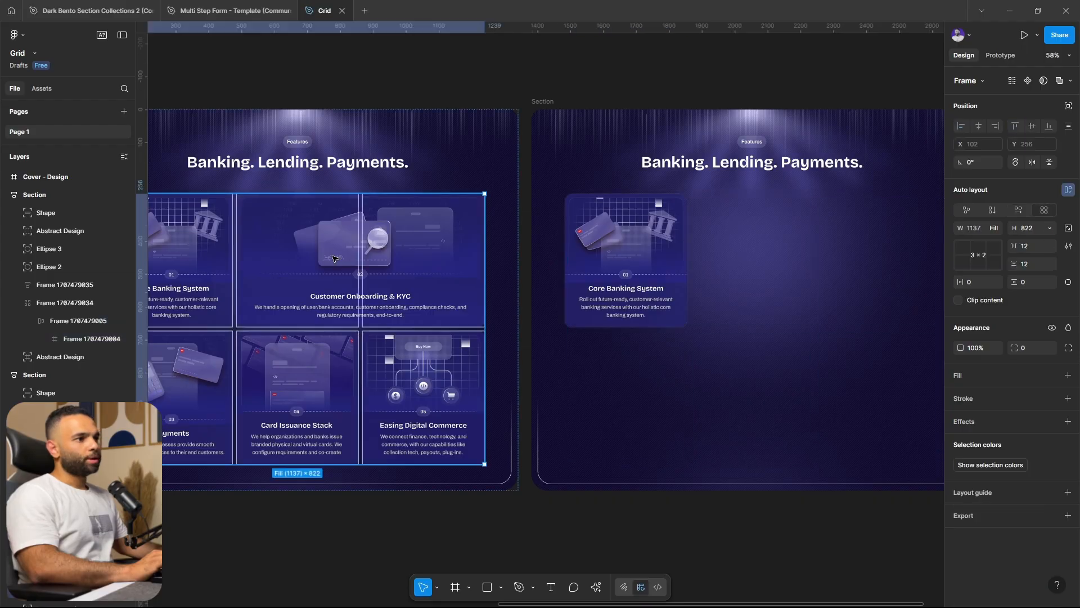
{"action": "double_click", "coordinate": [333, 257]}
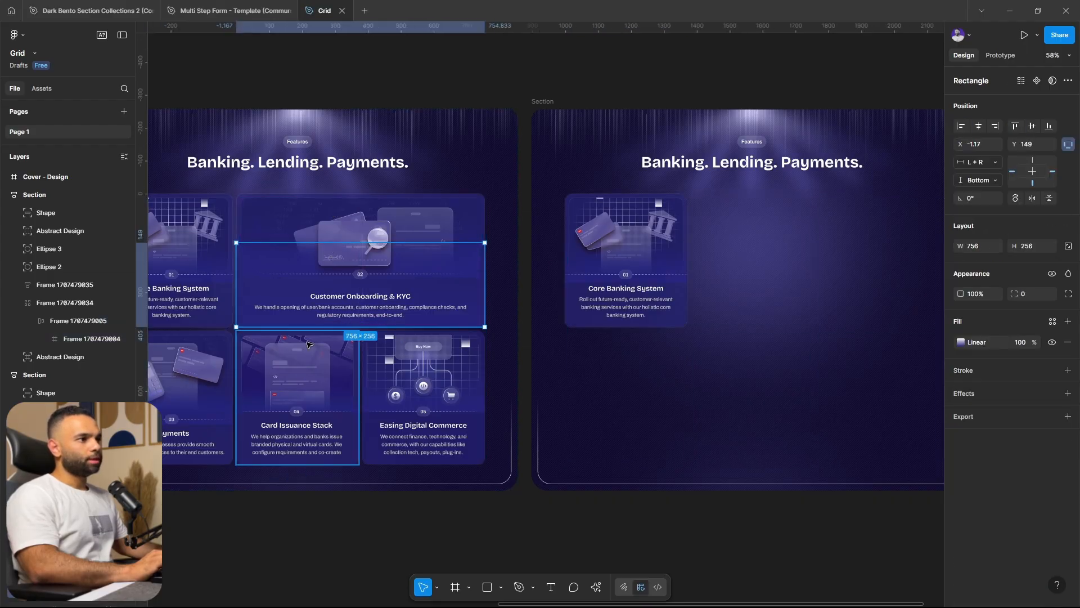
{"action": "left_click", "coordinate": [306, 373]}
{"action": "left_click", "coordinate": [309, 243]}
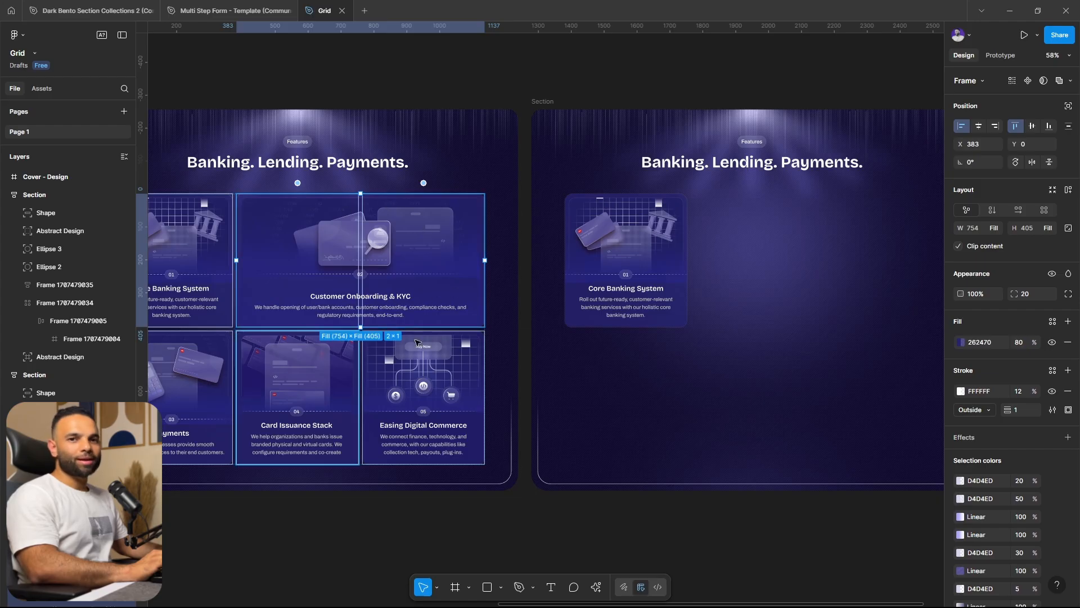
{"action": "scroll", "coordinate": [690, 353], "scroll_direction": "right", "scroll_amount": 3}
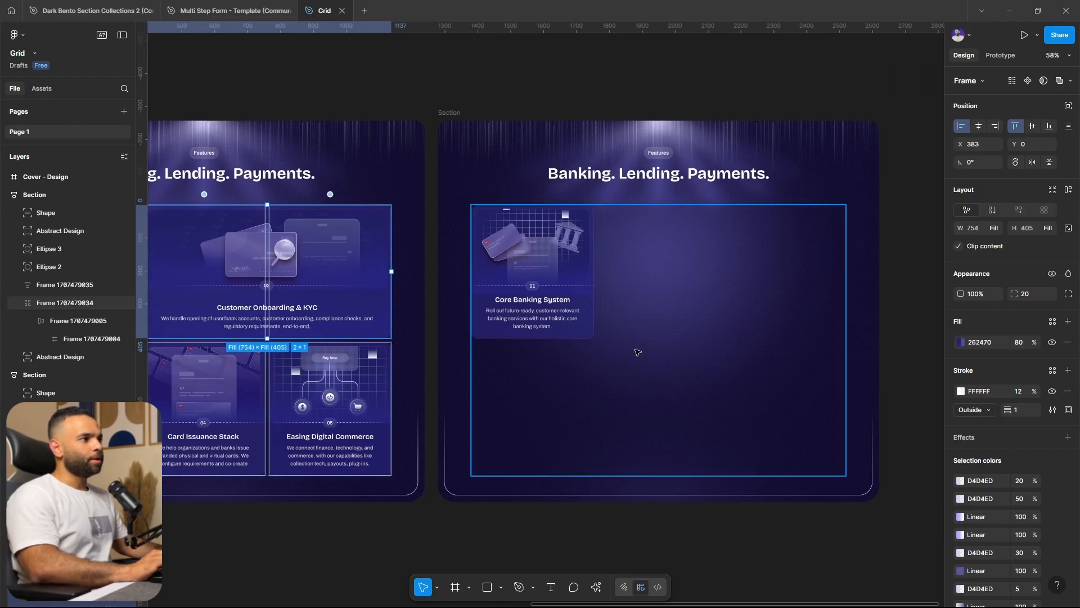
{"action": "left_click", "coordinate": [553, 286]}
{"action": "left_click", "coordinate": [651, 277]}
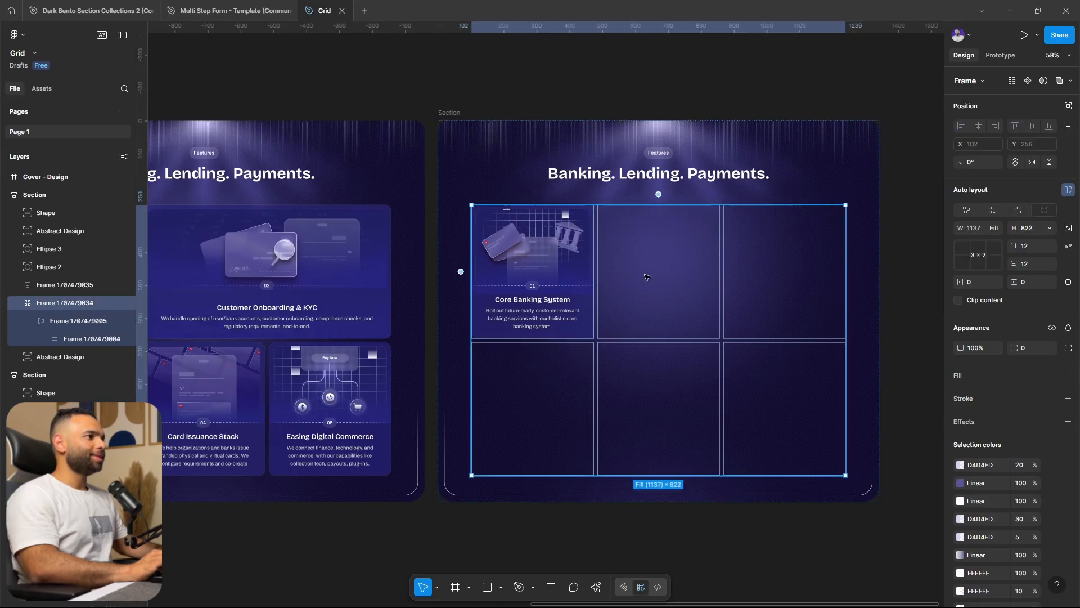
{"action": "key", "text": "ctrl+v"}
Try stretching the pasted Customer Onboarding & KYC card across the second and third columns, and return it to a 1 × 1 span
{"action": "left_click_drag", "start_coordinate": [720, 271], "coordinate": [847, 263]}
{"action": "left_click_drag", "start_coordinate": [768, 265], "coordinate": [717, 272]}
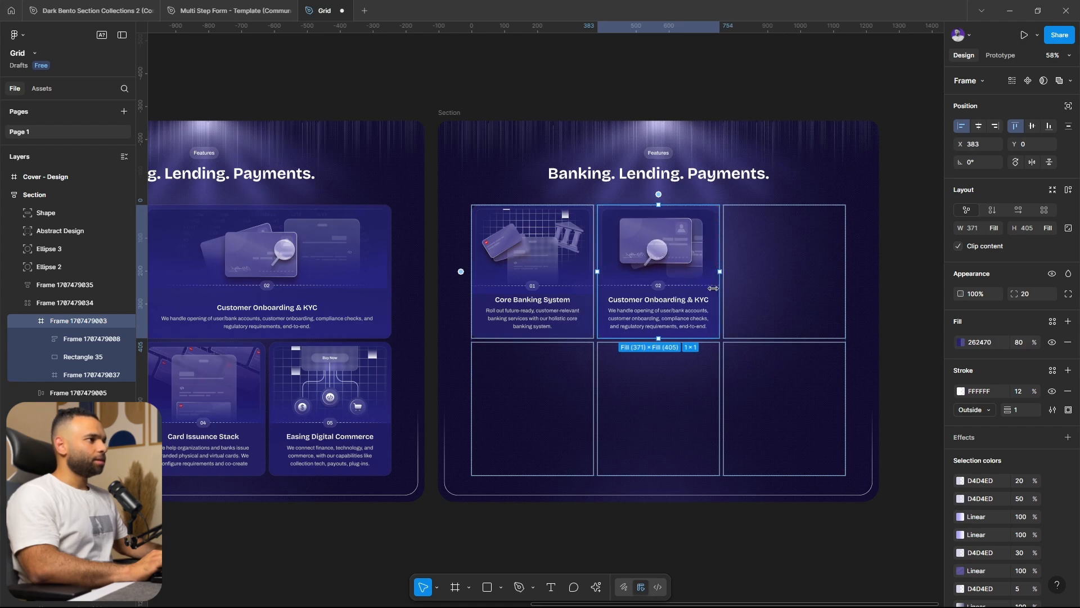
{"action": "scroll", "coordinate": [715, 264], "scroll_direction": "up", "scroll_amount": 5, "text": "ctrl"}
{"action": "scroll", "coordinate": [545, 344], "scroll_direction": "down", "scroll_amount": 4}
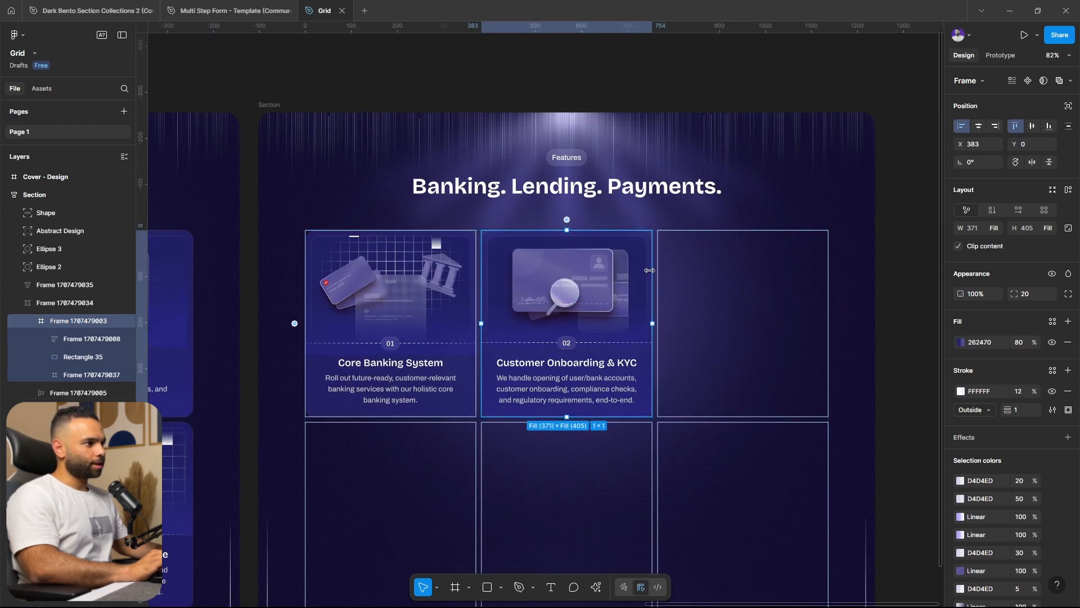
Stretch the pasted Customer Onboarding & KYC card across the second and third columns of the grid's first row
{"action": "left_click_drag", "start_coordinate": [723, 284], "coordinate": [826, 289]}
{"action": "scroll", "coordinate": [625, 284], "scroll_direction": "down", "scroll_amount": 2}
{"action": "left_click", "coordinate": [824, 343]}
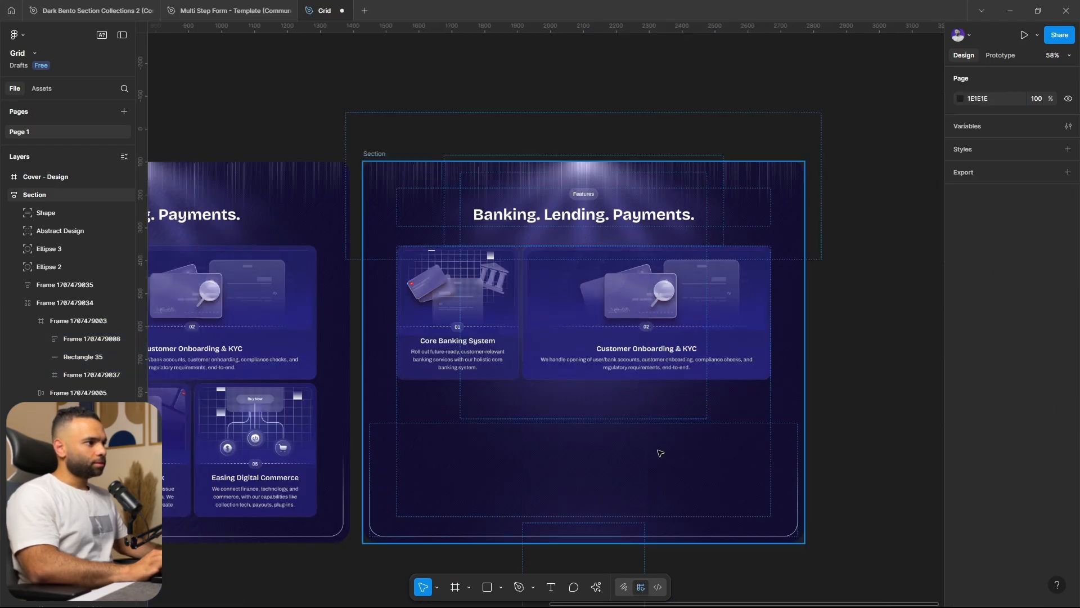
Try narrowing the grid that holds the first two cards, and undo the resize
{"action": "scroll", "coordinate": [608, 458], "scroll_direction": "up", "scroll_amount": 2}
{"action": "left_click", "coordinate": [608, 424]}
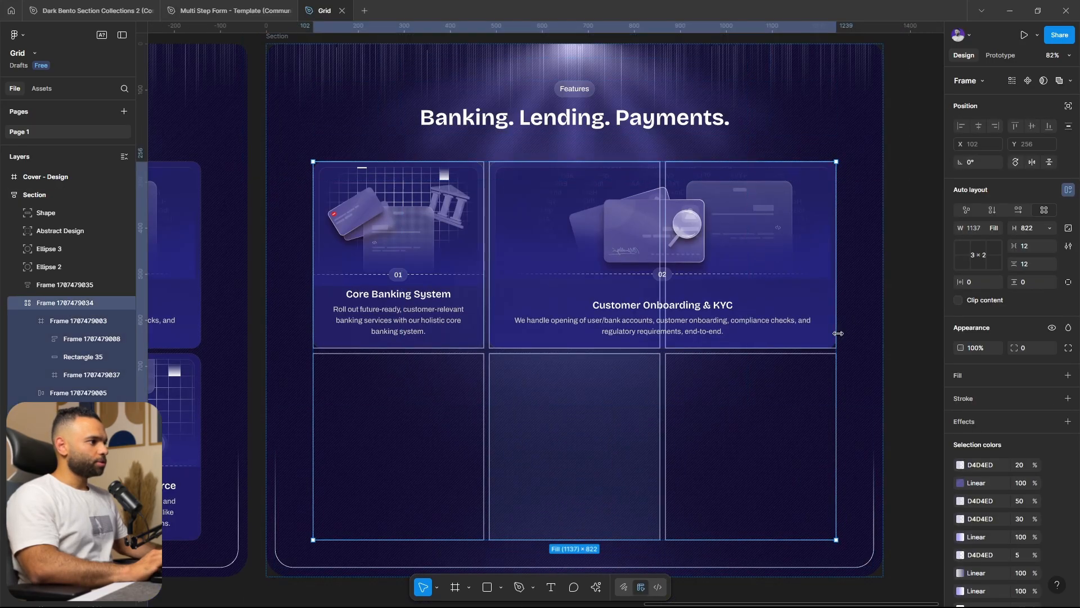
{"action": "left_click_drag", "start_coordinate": [825, 336], "coordinate": [777, 350]}
{"action": "key", "text": "ctrl+z"}
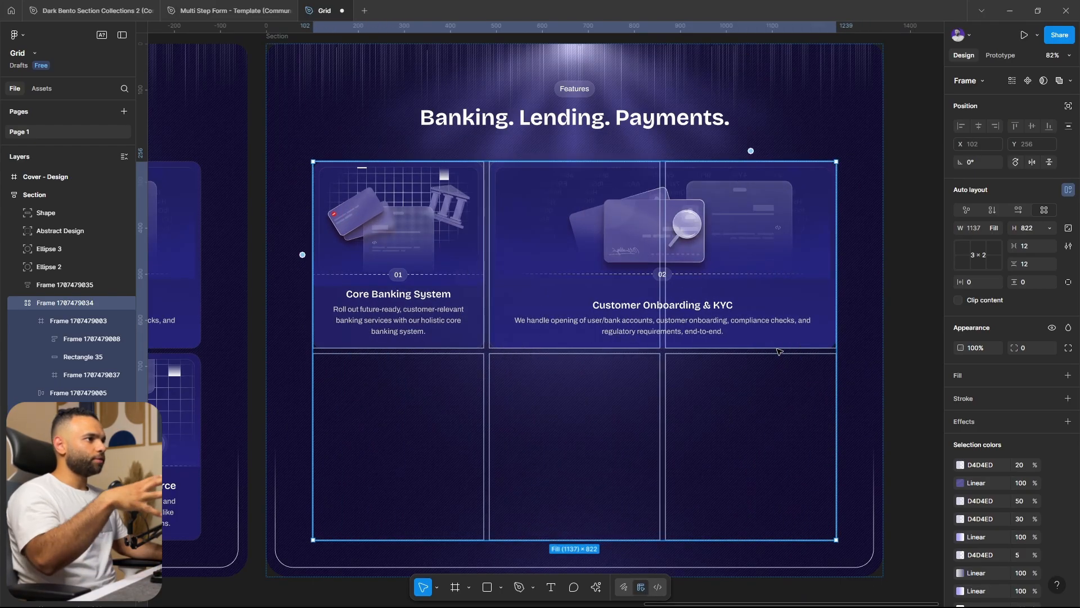
{"action": "left_click", "coordinate": [917, 295]}
Copy the Payments card from the original section into the first cell of the new grid's second row
{"action": "scroll", "coordinate": [707, 395], "scroll_direction": "down", "scroll_amount": 1}
{"action": "left_click_drag", "start_coordinate": [442, 394], "coordinate": [600, 366]}
{"action": "scroll", "coordinate": [600, 366], "scroll_direction": "down", "scroll_amount": 1}
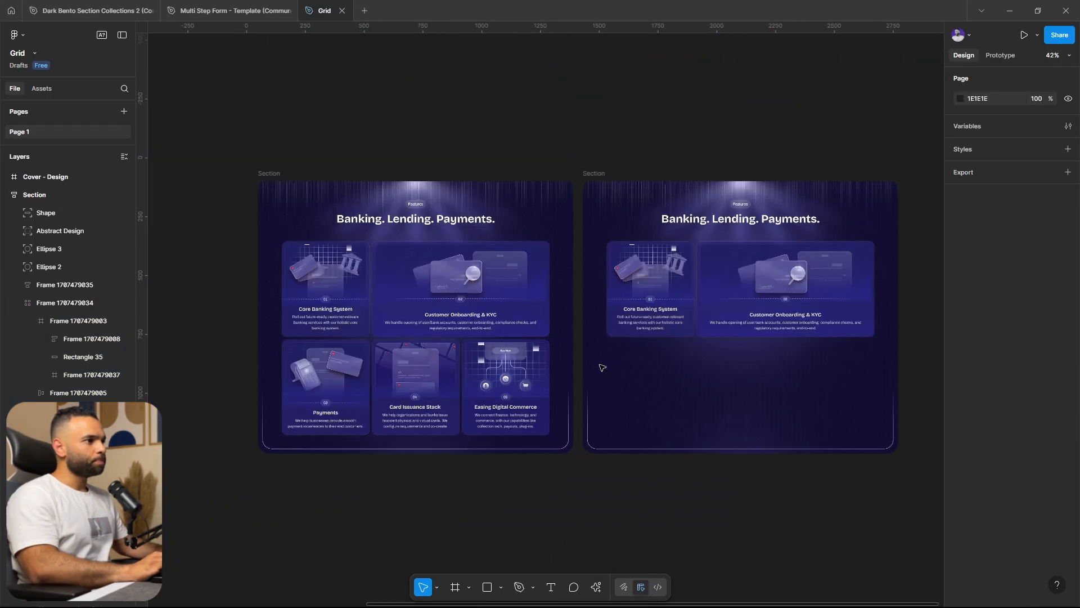
{"action": "left_click", "coordinate": [336, 393]}
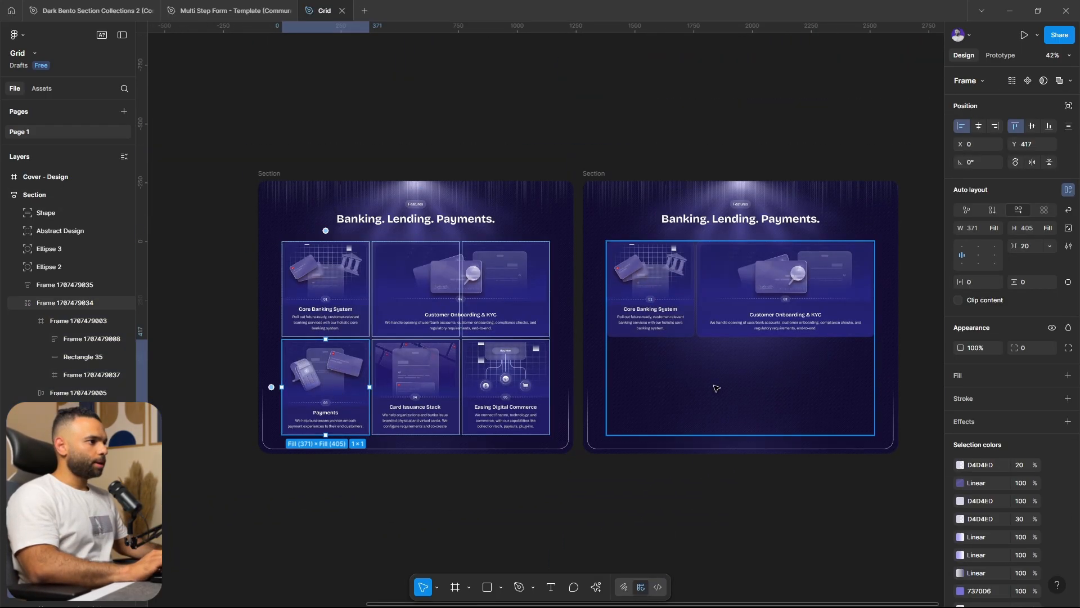
{"action": "left_click", "coordinate": [639, 391]}
{"action": "key", "text": "ctrl+v"}
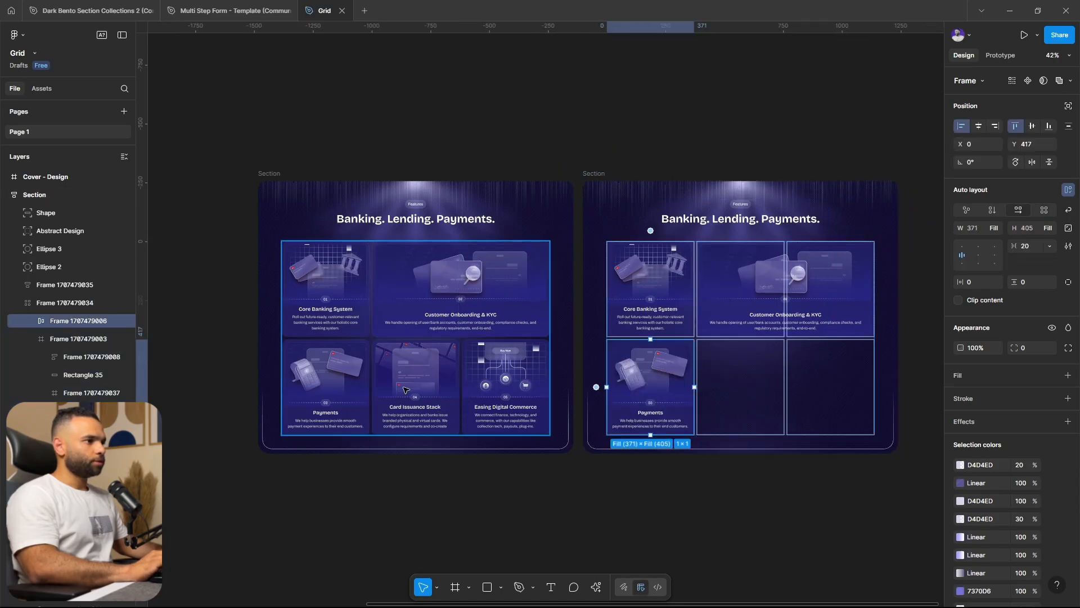
Copy the Card Issuance Stack card from the original section into the new grid's cell beside the Payments card
{"action": "left_click", "coordinate": [405, 388]}
{"action": "double_click", "coordinate": [405, 390]}
{"action": "key", "text": "shift+Return"}
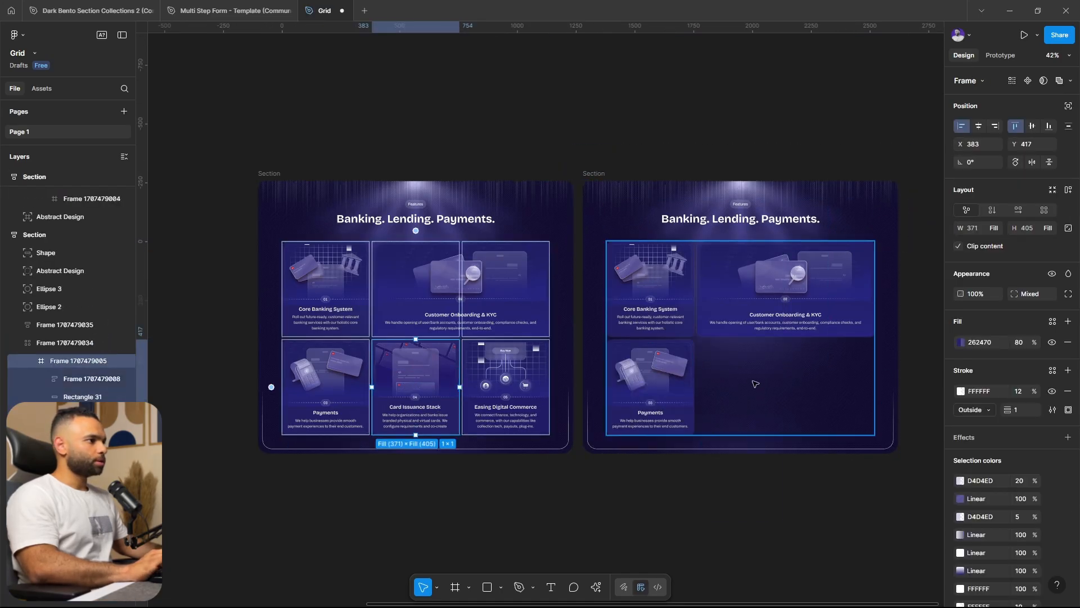
{"action": "left_click", "coordinate": [755, 382]}
{"action": "key", "text": "ctrl+v"}
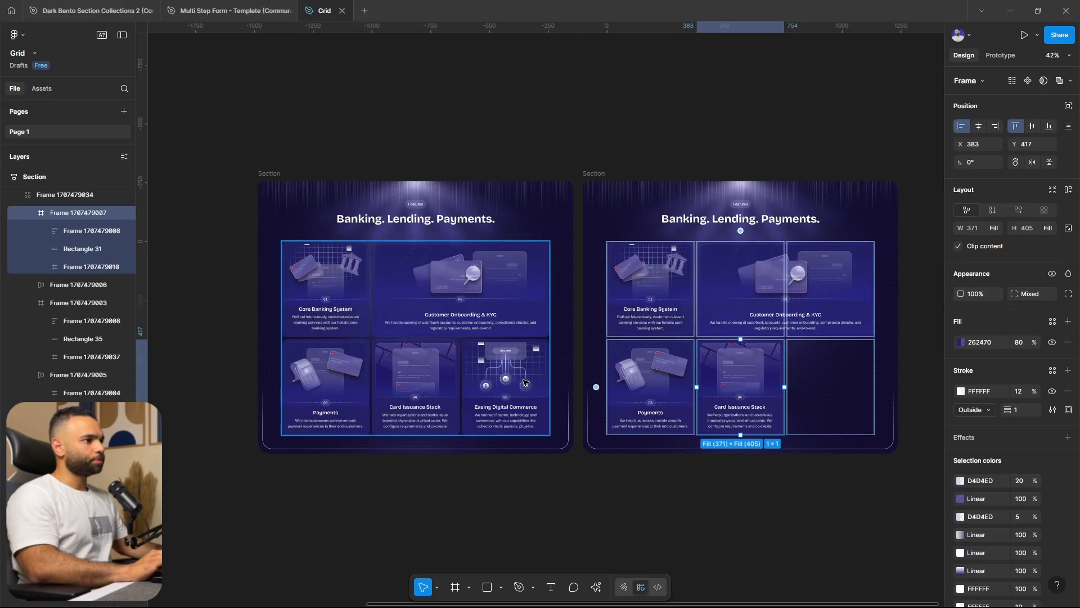
Copy the Easing Digital Commerce card from the original section into the last empty cell of the new grid
{"action": "left_click", "coordinate": [524, 382]}
{"action": "left_click", "coordinate": [523, 383]}
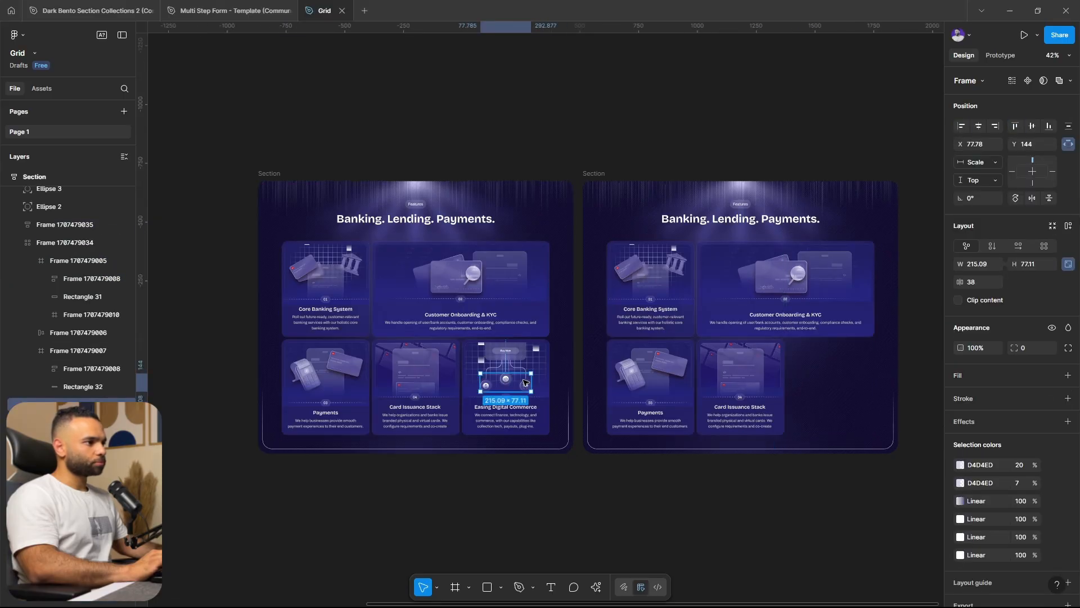
{"action": "left_click", "coordinate": [839, 392]}
{"action": "key", "text": "ctrl+v"}
{"action": "left_click", "coordinate": [841, 484]}
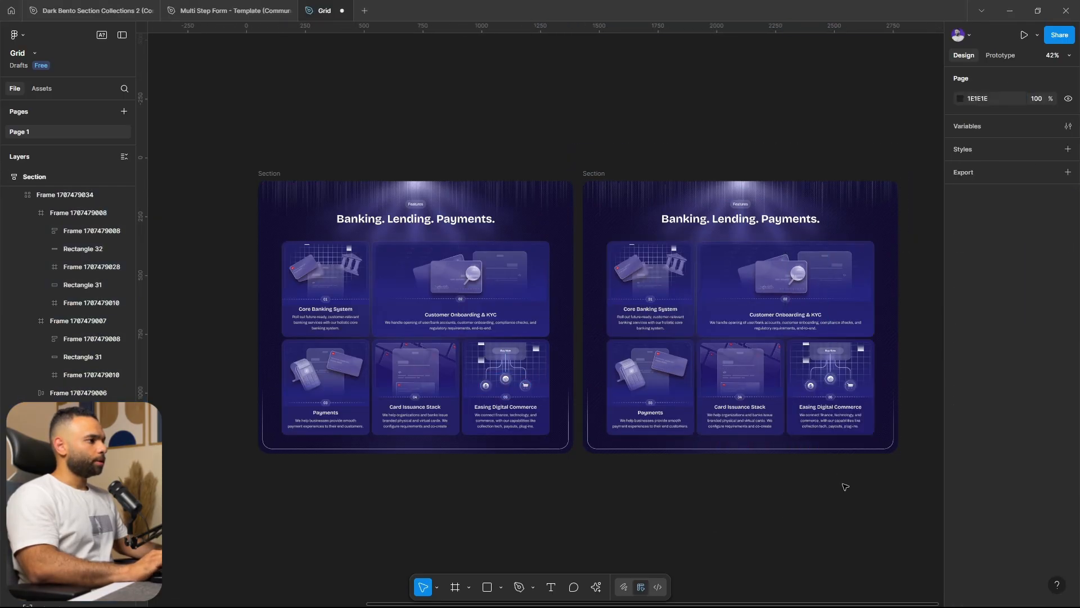
Try narrowing the completed five-card grid to a width of about 925, and undo the resize
{"action": "scroll", "coordinate": [746, 491], "scroll_direction": "right", "scroll_amount": 3}
{"action": "scroll", "coordinate": [746, 491], "scroll_direction": "up", "scroll_amount": 5}
{"action": "left_click", "coordinate": [782, 333]}
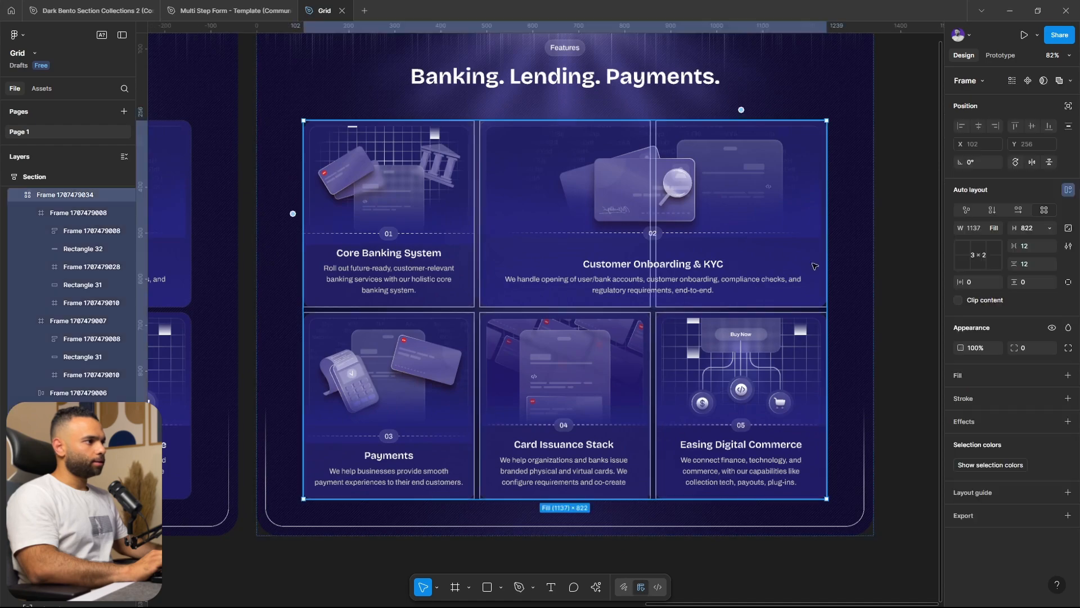
{"action": "left_click_drag", "start_coordinate": [826, 262], "coordinate": [778, 299]}
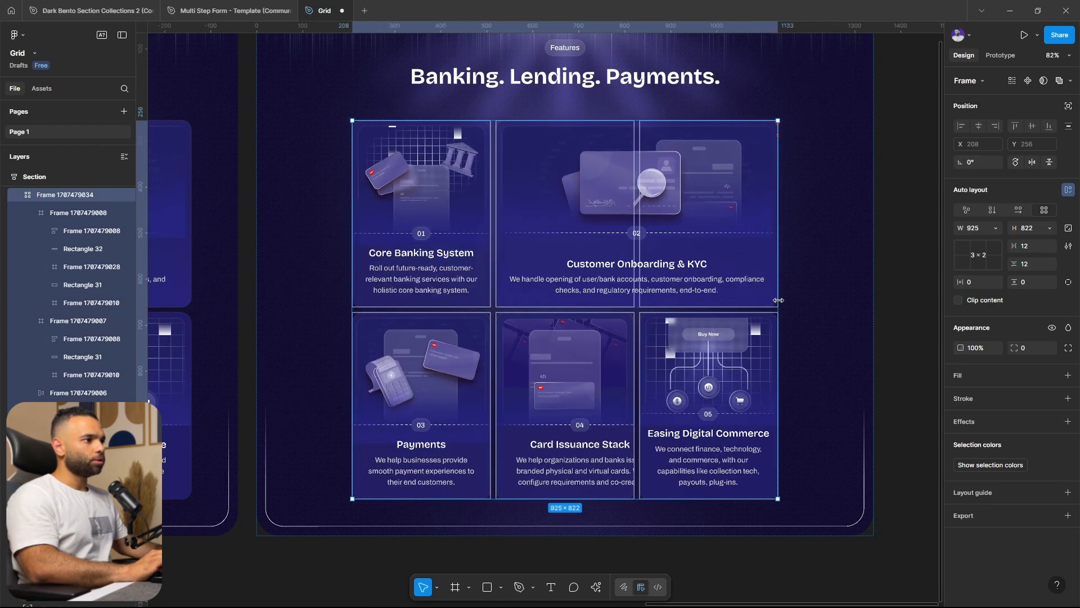
{"action": "key", "text": "ctrl+z"}
{"action": "left_click_drag", "start_coordinate": [905, 361], "coordinate": [791, 353]}
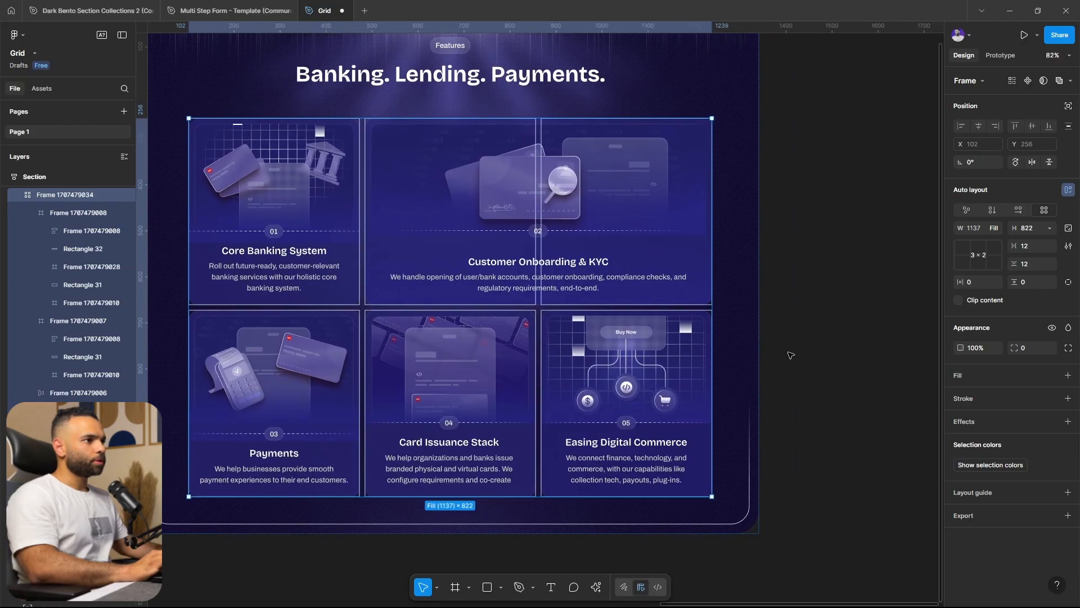
{"action": "left_click", "coordinate": [793, 346]}
Collapse all expanded layers of the page's frames
{"action": "scroll", "coordinate": [794, 344], "scroll_direction": "down", "scroll_amount": 6}
{"action": "scroll", "coordinate": [791, 343], "scroll_direction": "up", "scroll_amount": 5}
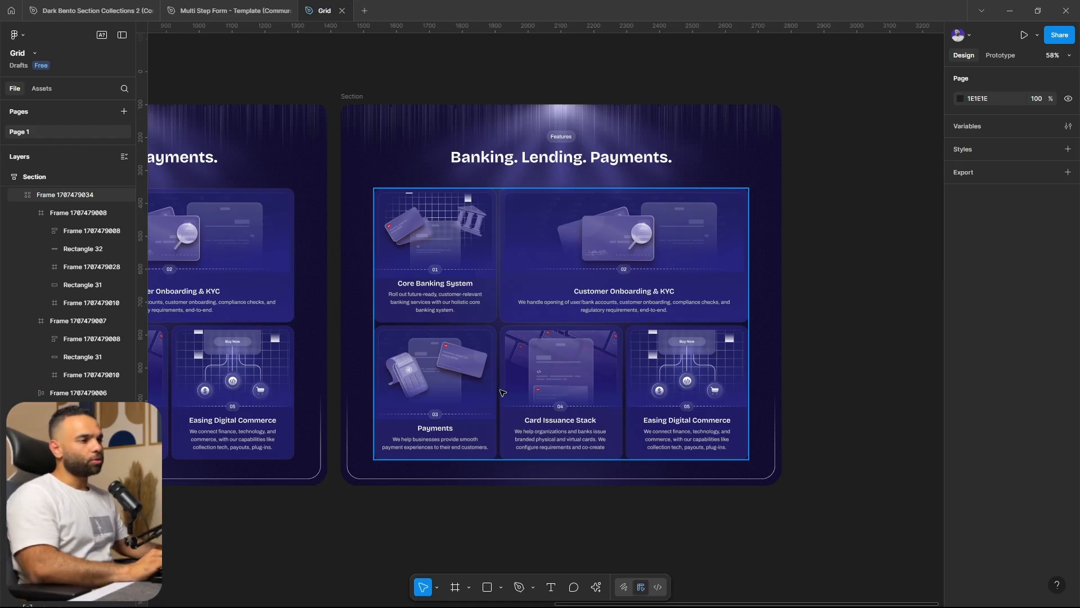
{"action": "scroll", "coordinate": [650, 439], "scroll_direction": "down", "scroll_amount": 2}
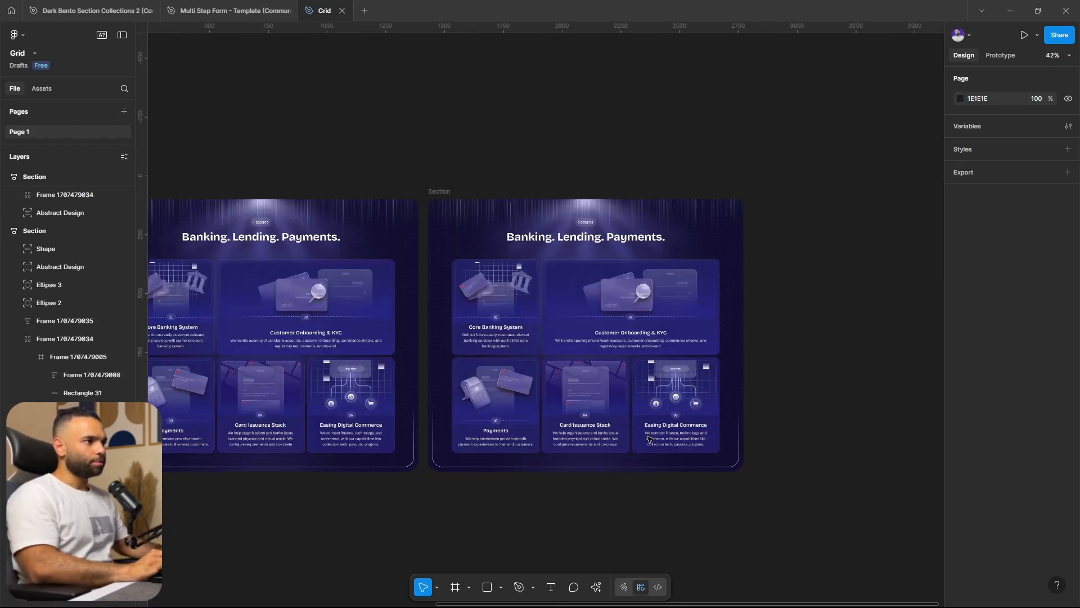
{"action": "key", "text": "alt+l"}
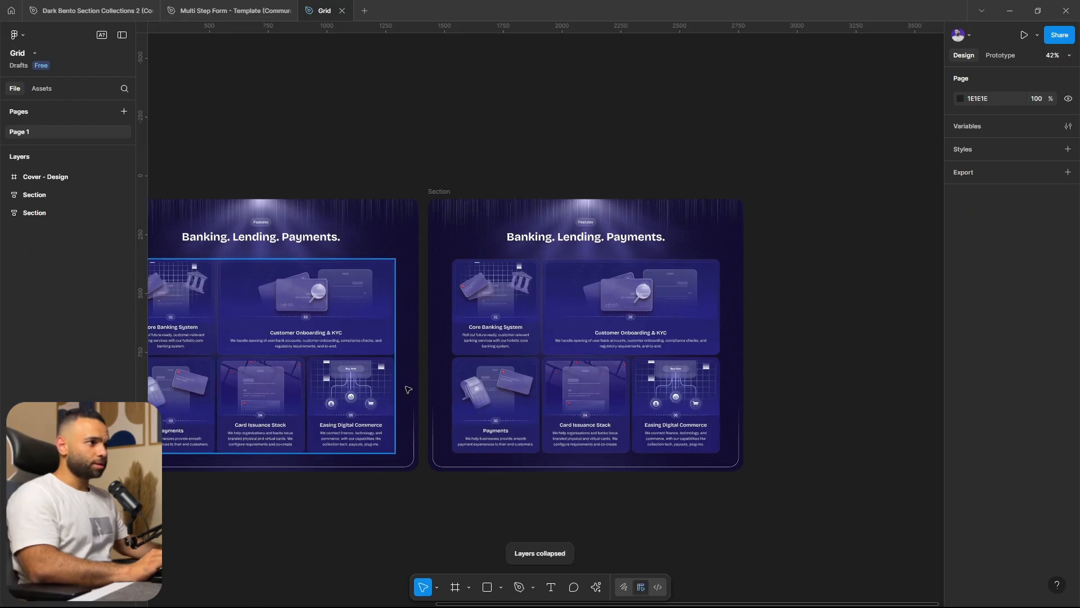
{"action": "left_click_drag", "start_coordinate": [479, 367], "coordinate": [588, 351]}
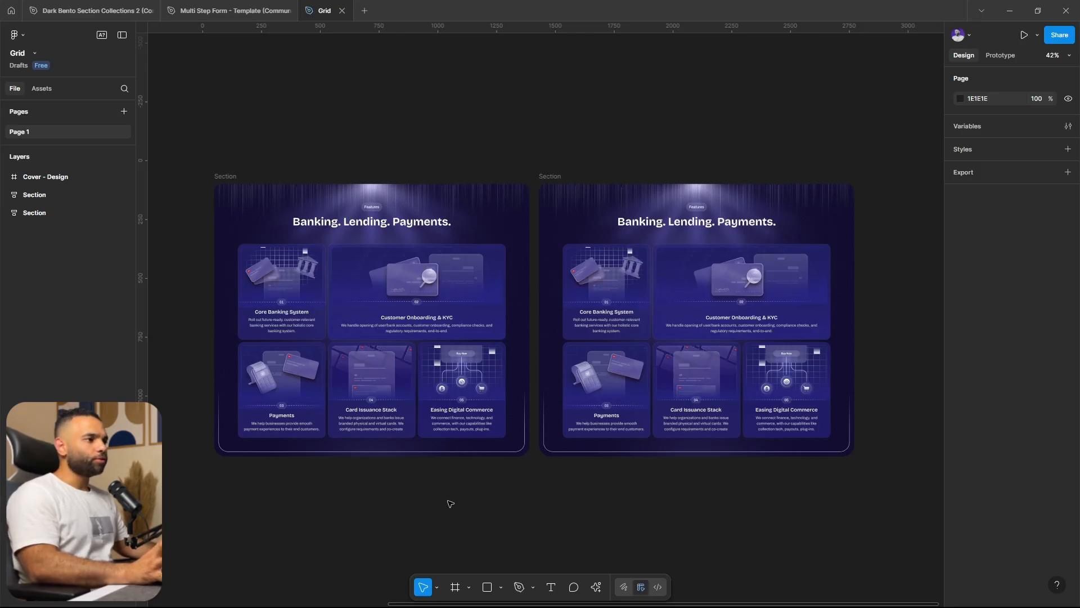
{"action": "scroll", "coordinate": [808, 475], "scroll_direction": "down", "scroll_amount": 3}
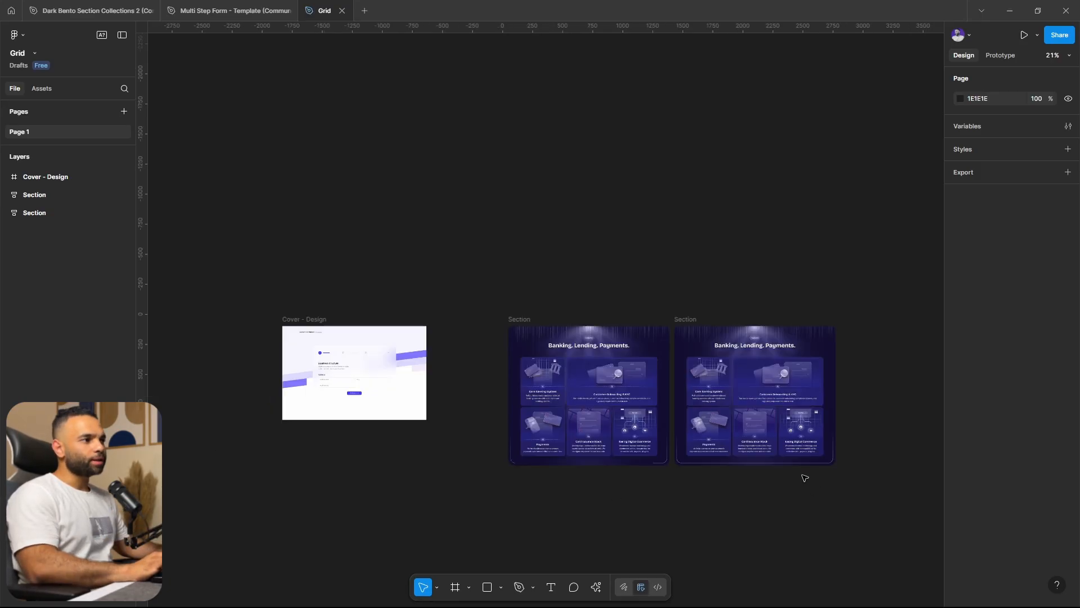
{"action": "scroll", "coordinate": [602, 470], "scroll_direction": "up", "scroll_amount": 2}
{"action": "left_click_drag", "start_coordinate": [580, 442], "coordinate": [556, 429]}
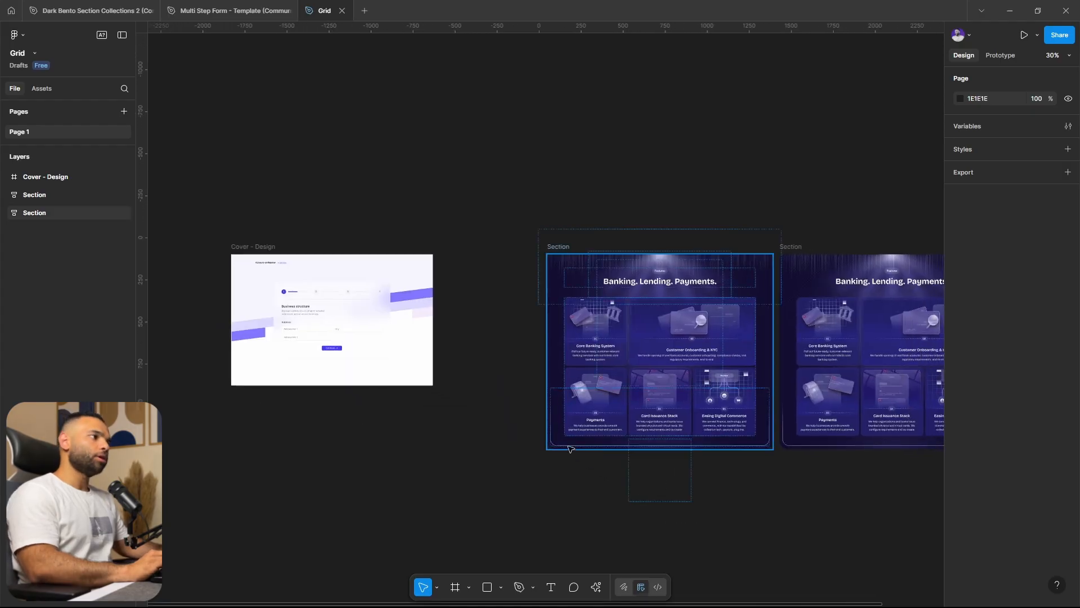
{"action": "left_click_drag", "start_coordinate": [656, 494], "coordinate": [614, 478]}
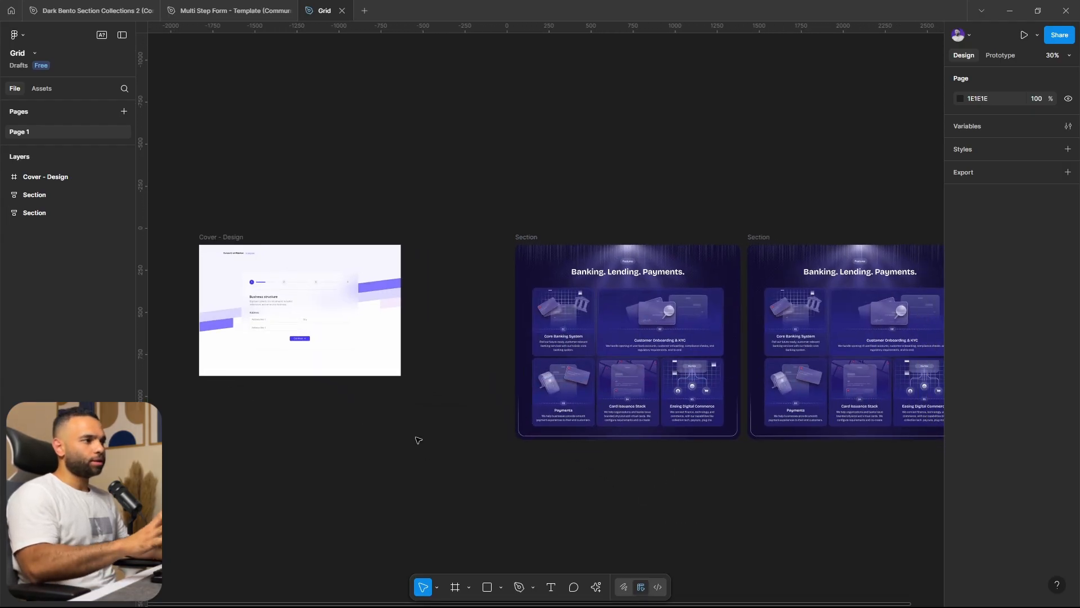
{"action": "left_click_drag", "start_coordinate": [683, 468], "coordinate": [555, 465]}
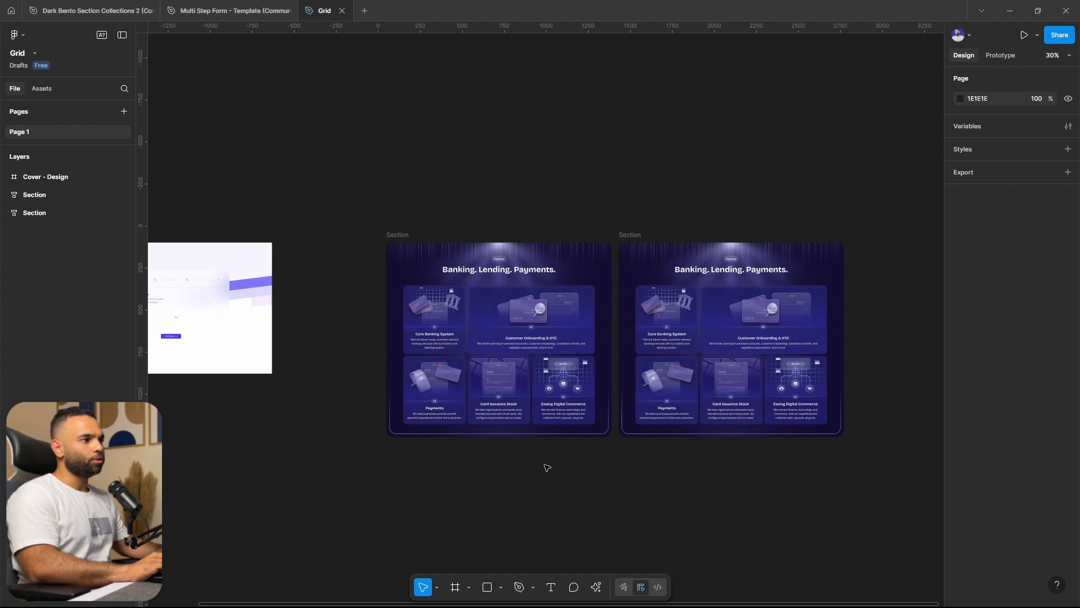